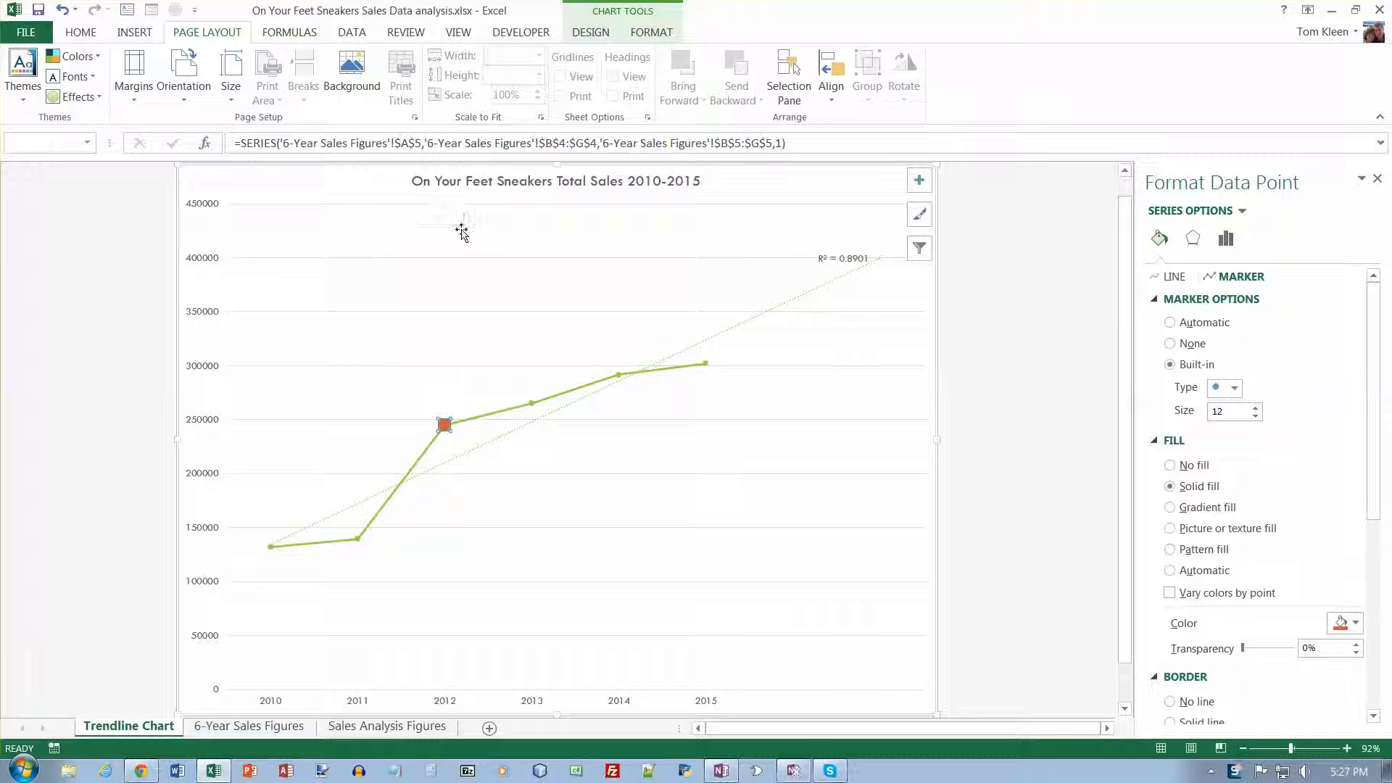
- Create a PivotTable on a new worksheet from the Sales Analysis Figures range A2:G32, and close the shape formatting pane
click(379, 727)
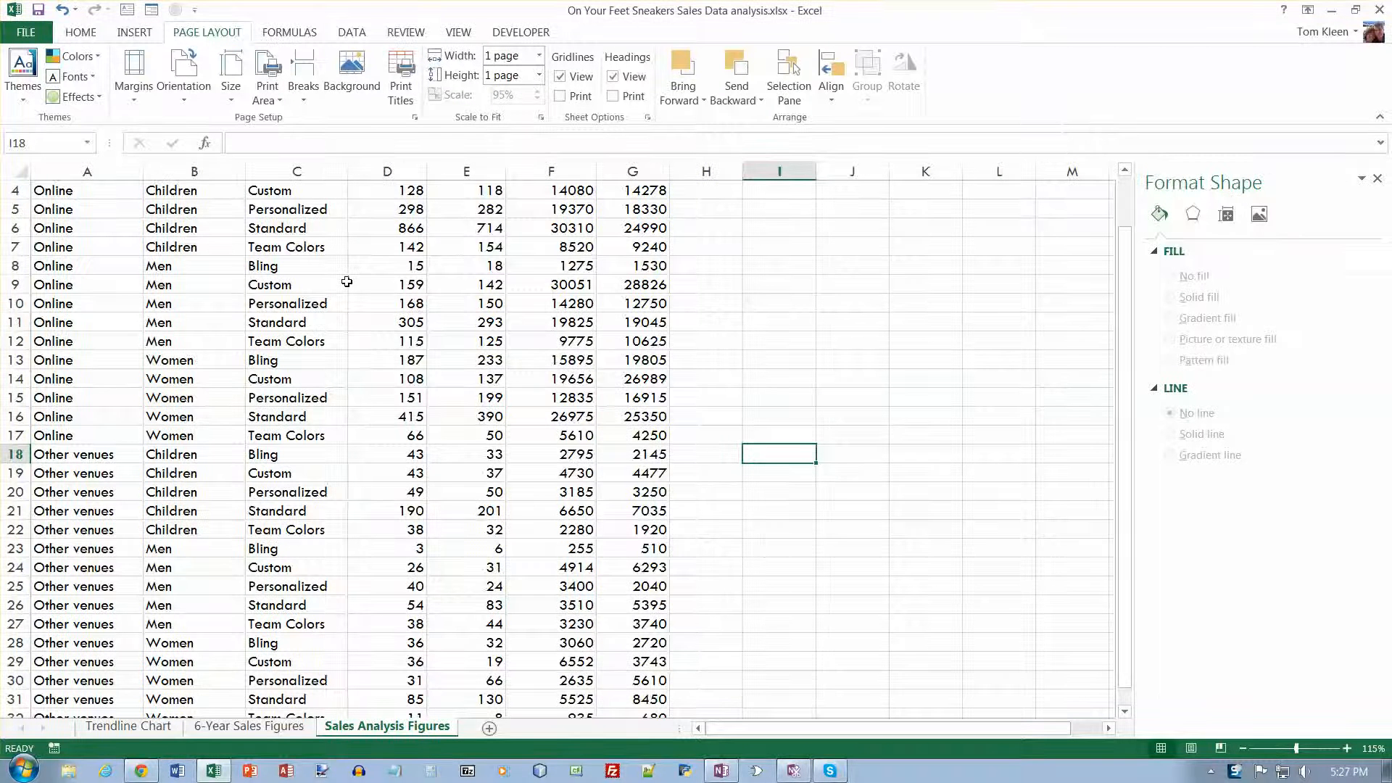
scroll(347, 277, up, 1)
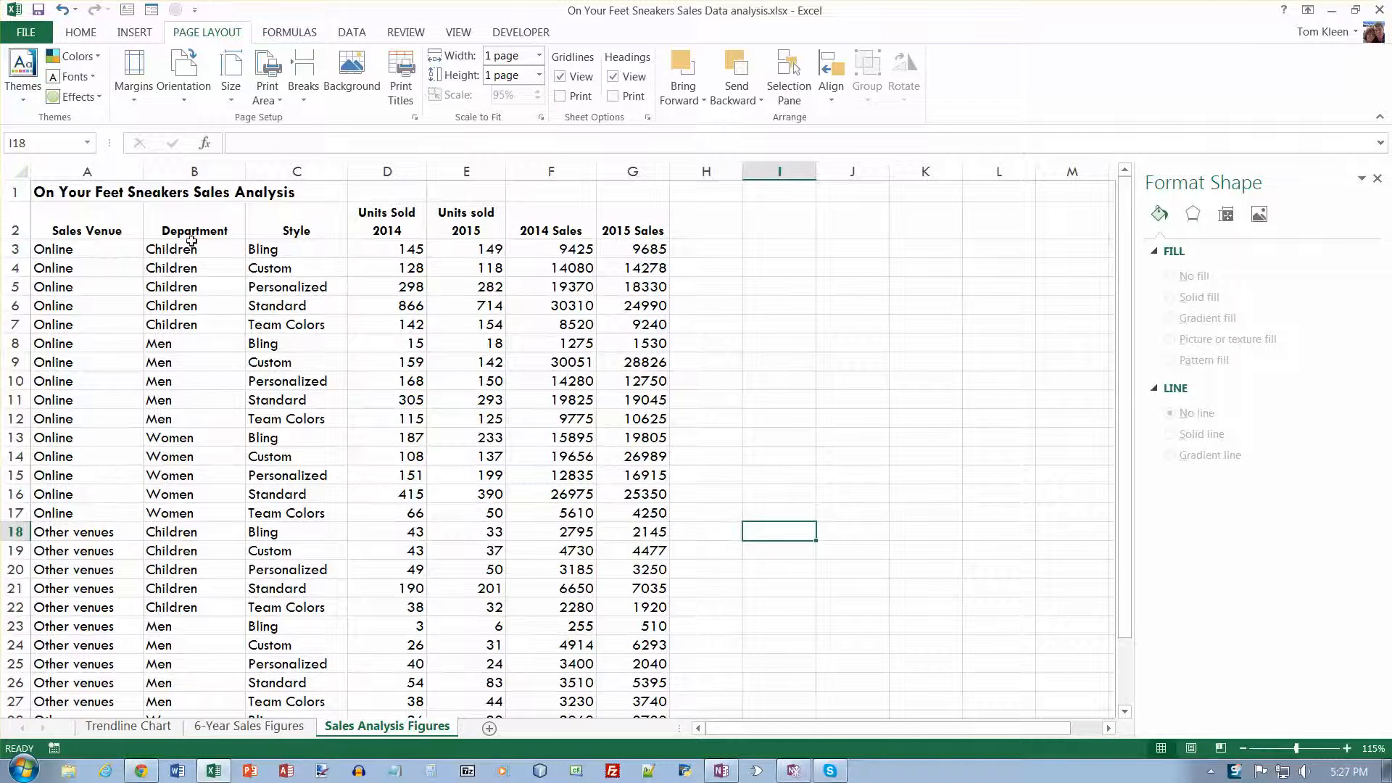
click(242, 251)
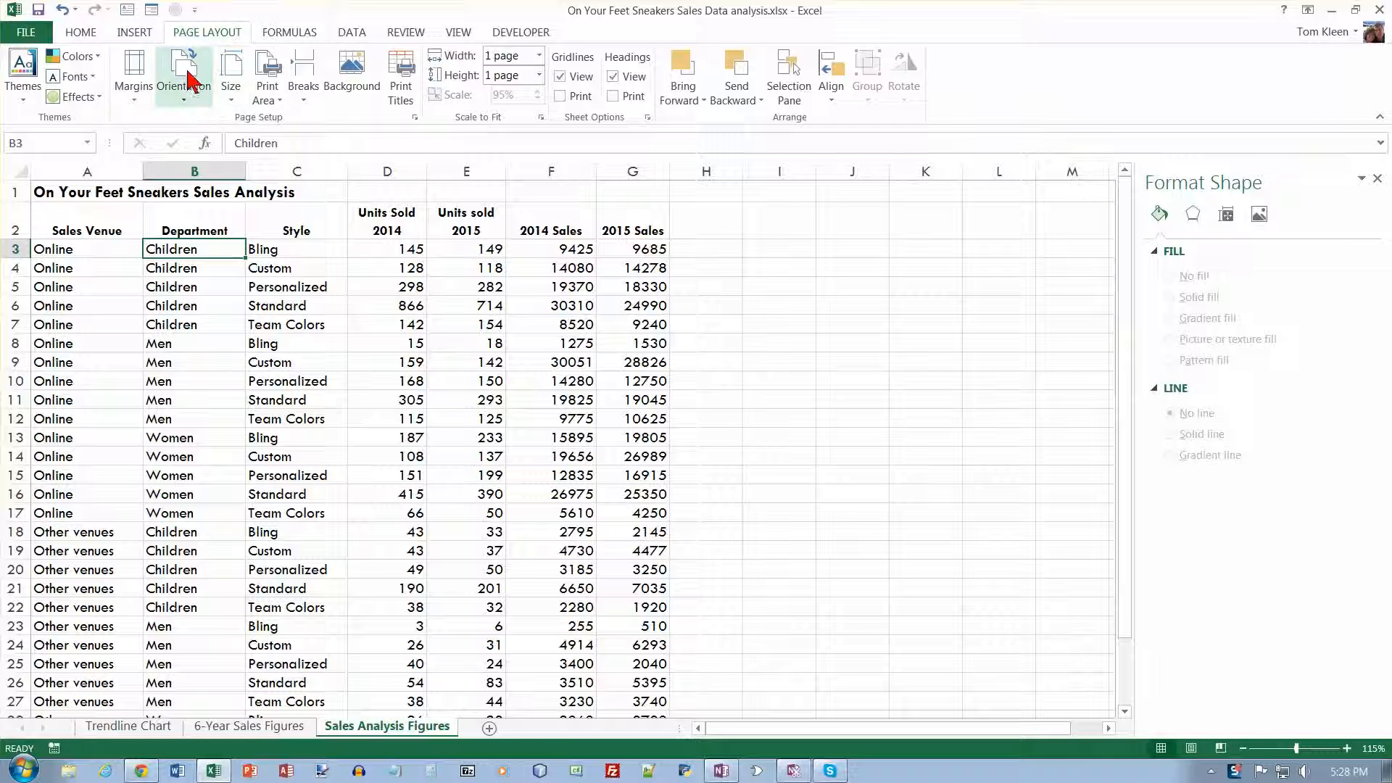
click(142, 35)
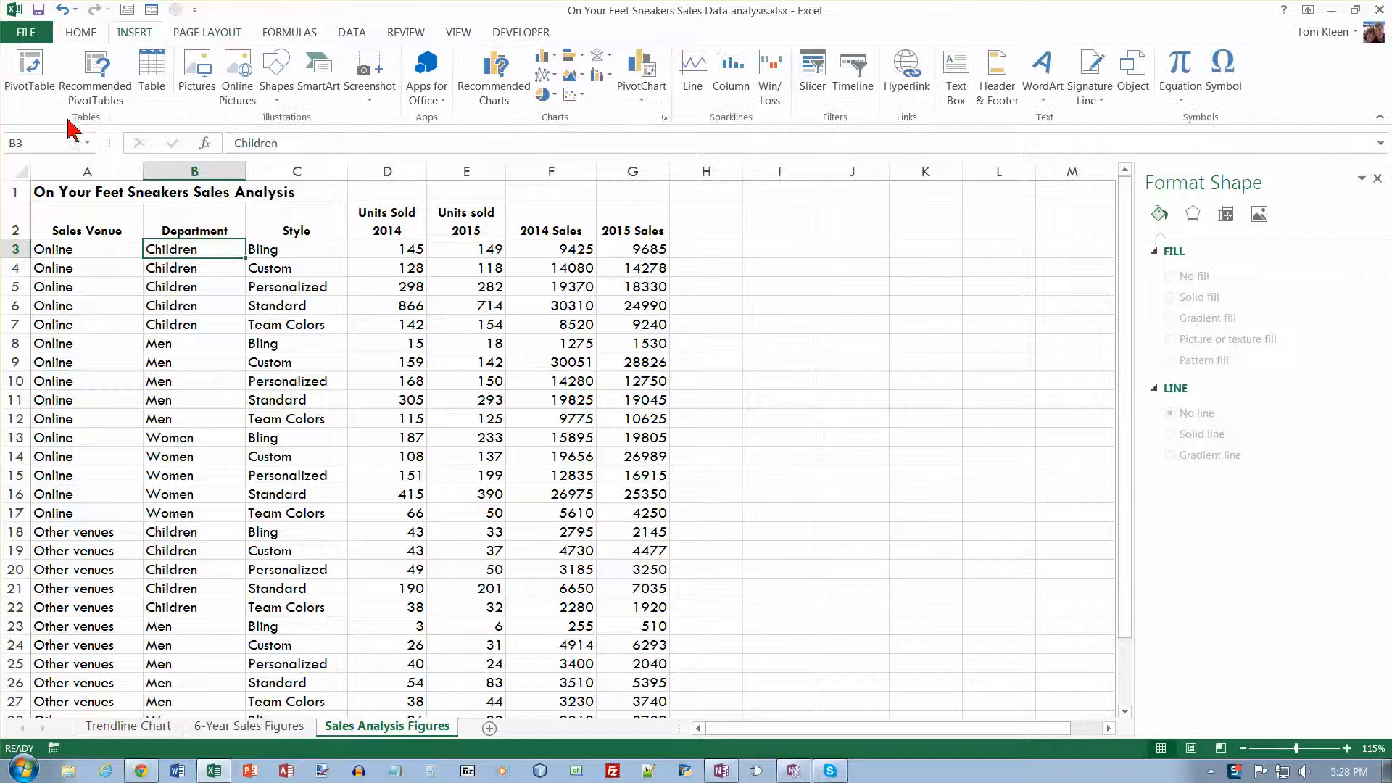
click(32, 87)
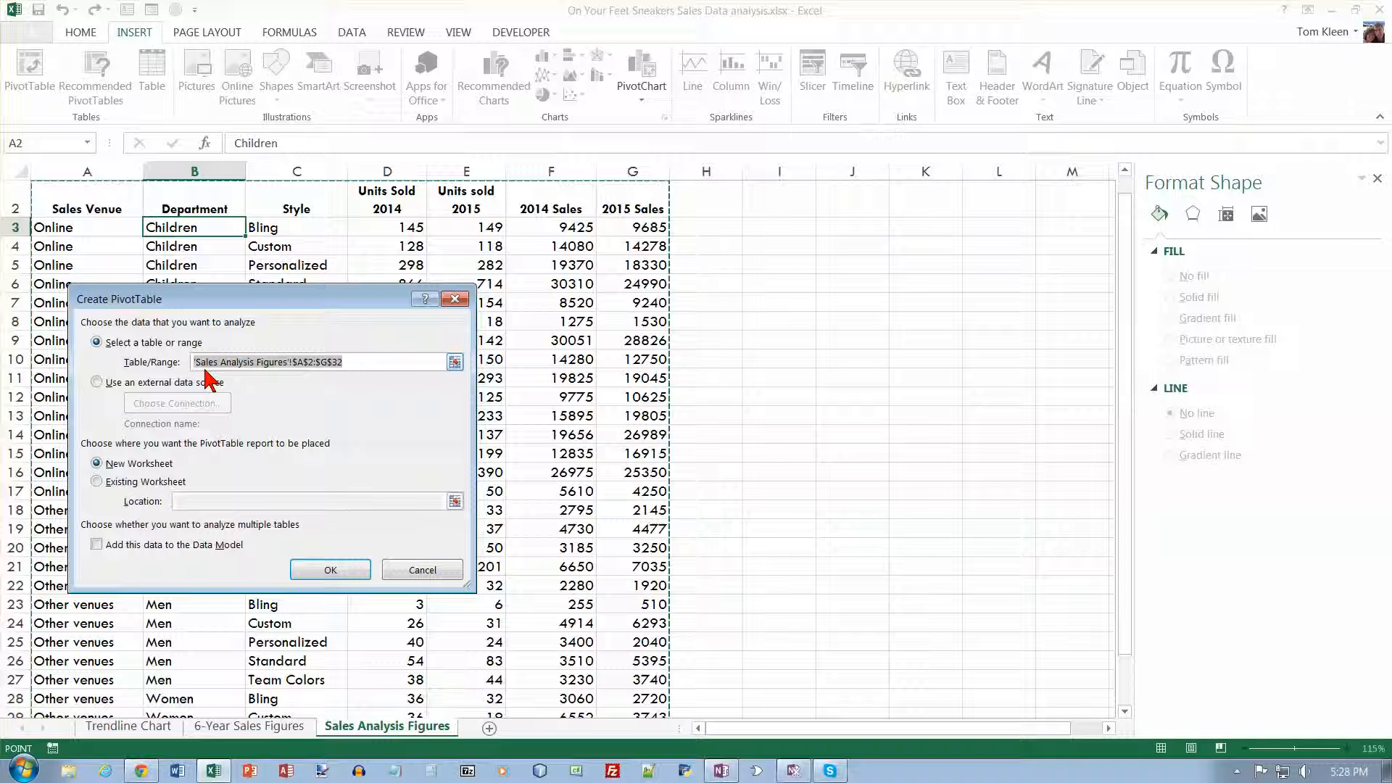
click(332, 570)
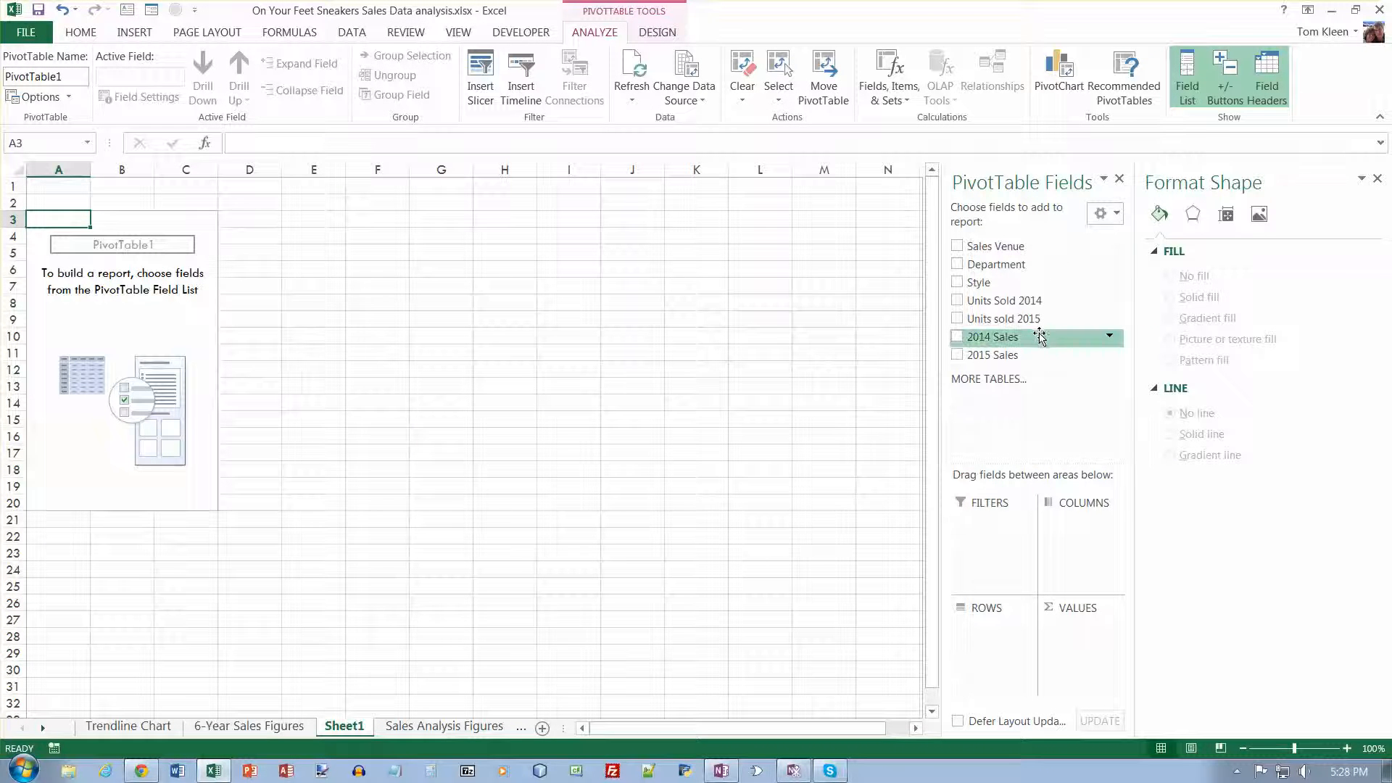
click(1377, 178)
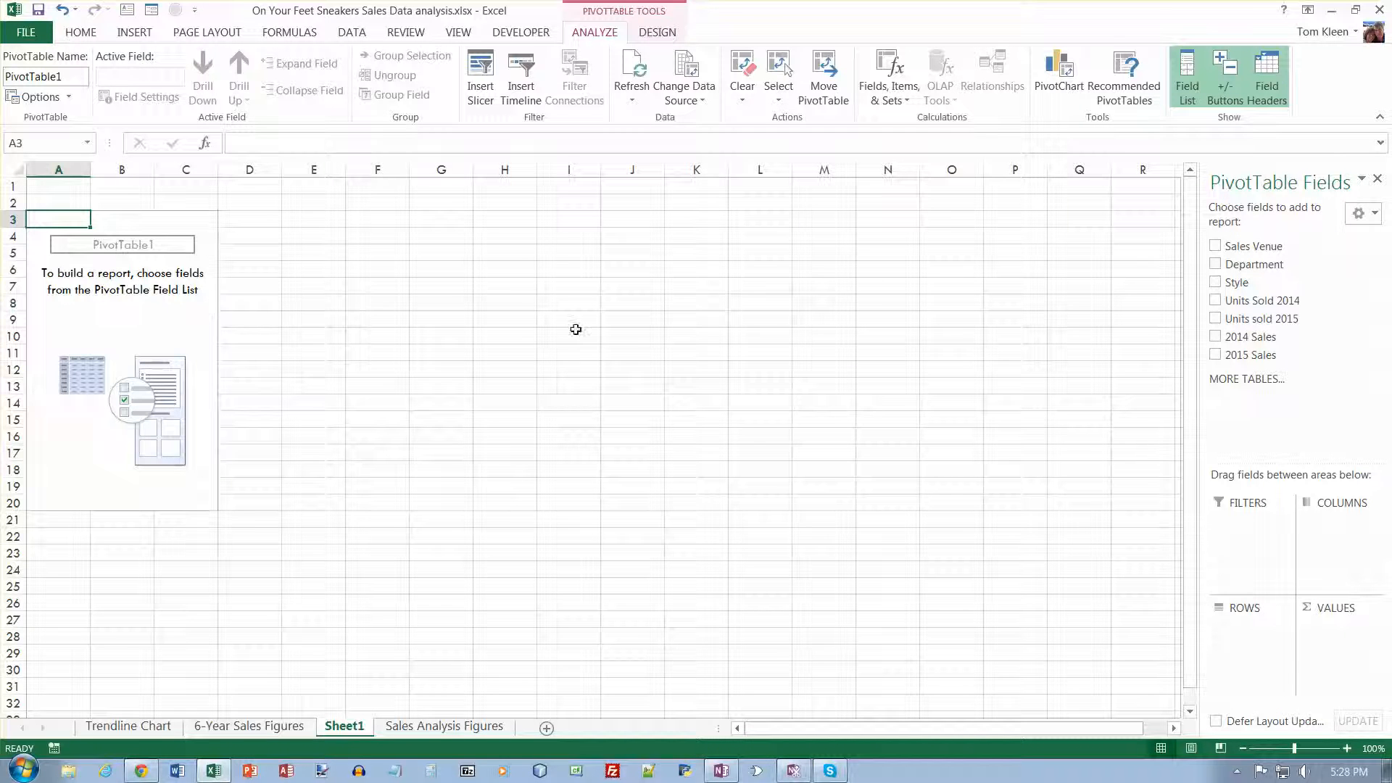
- Add Style and Department as PivotTable row fields, with 2014 Sales and 2015 Sales as summed values
click(1215, 284)
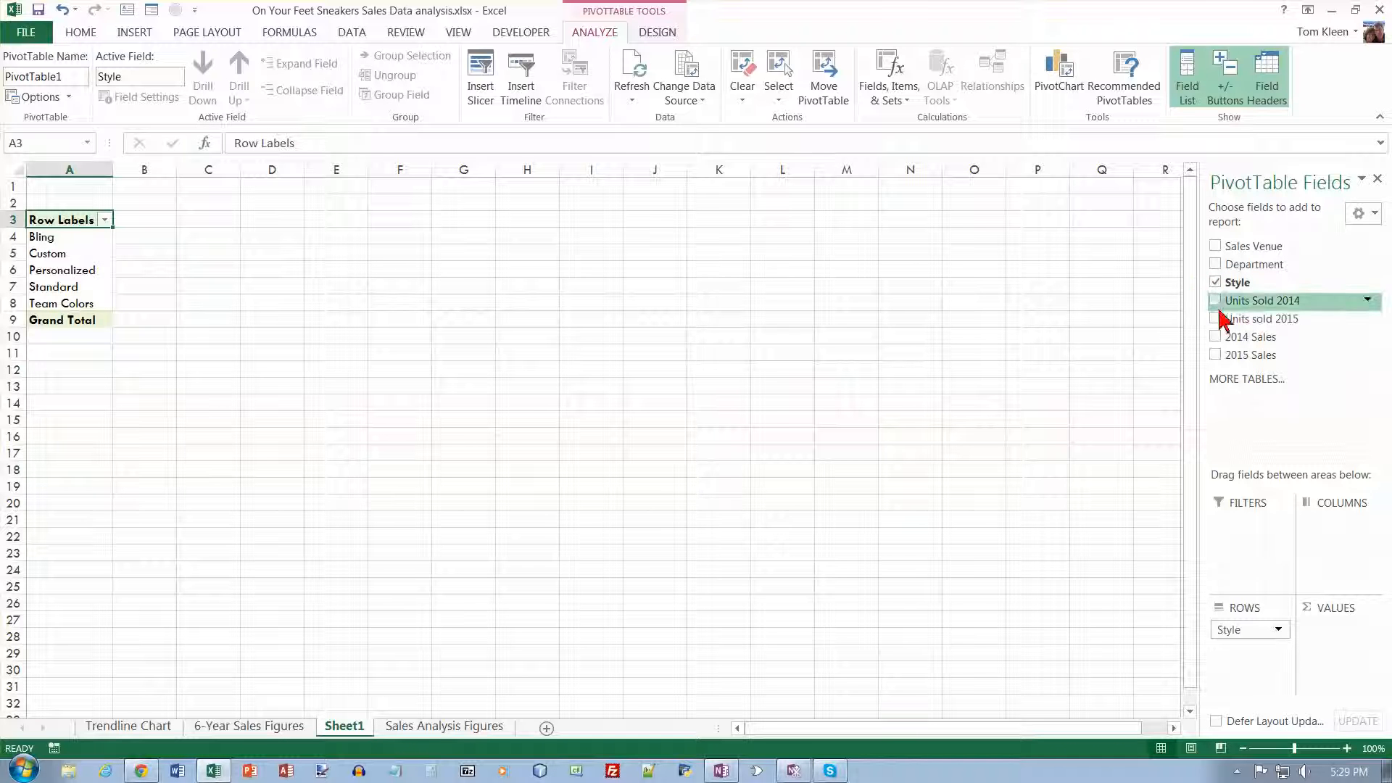
click(1216, 265)
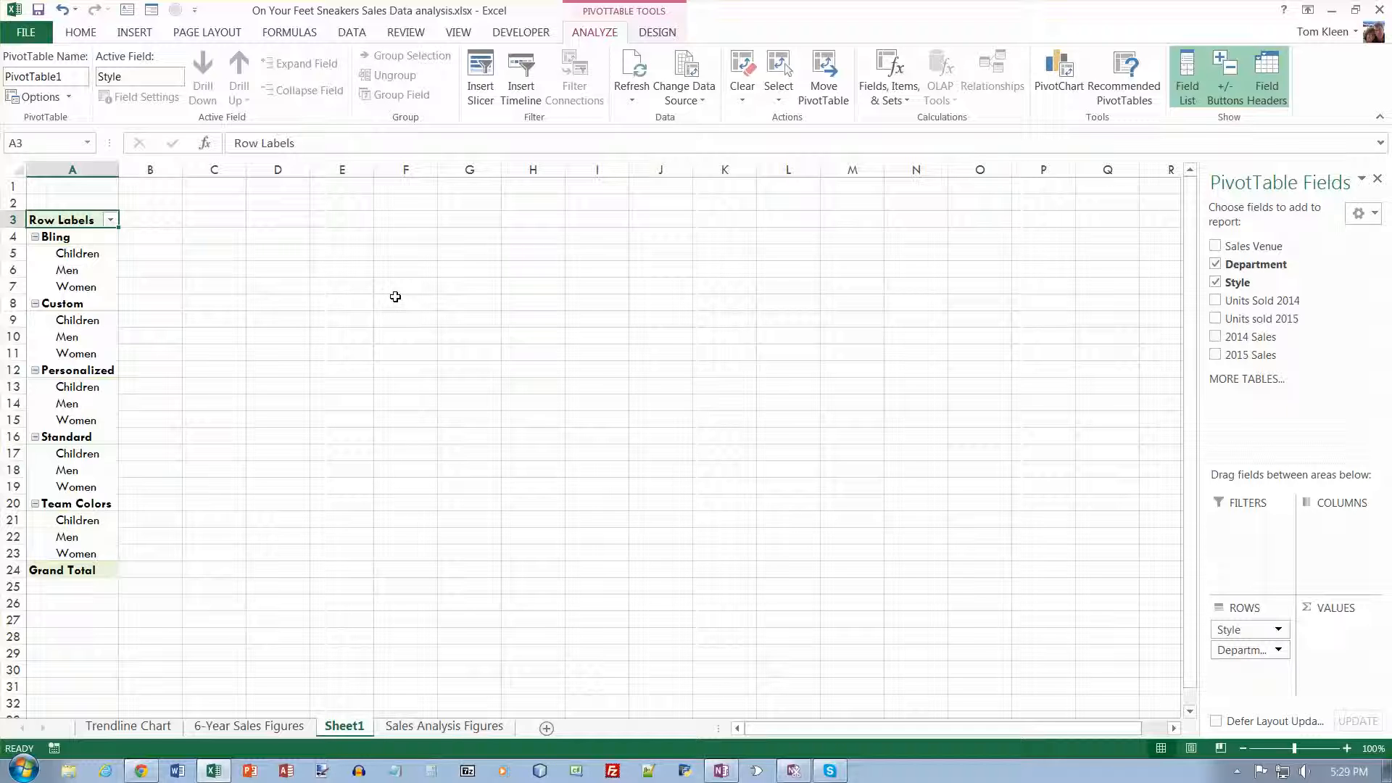
click(1216, 337)
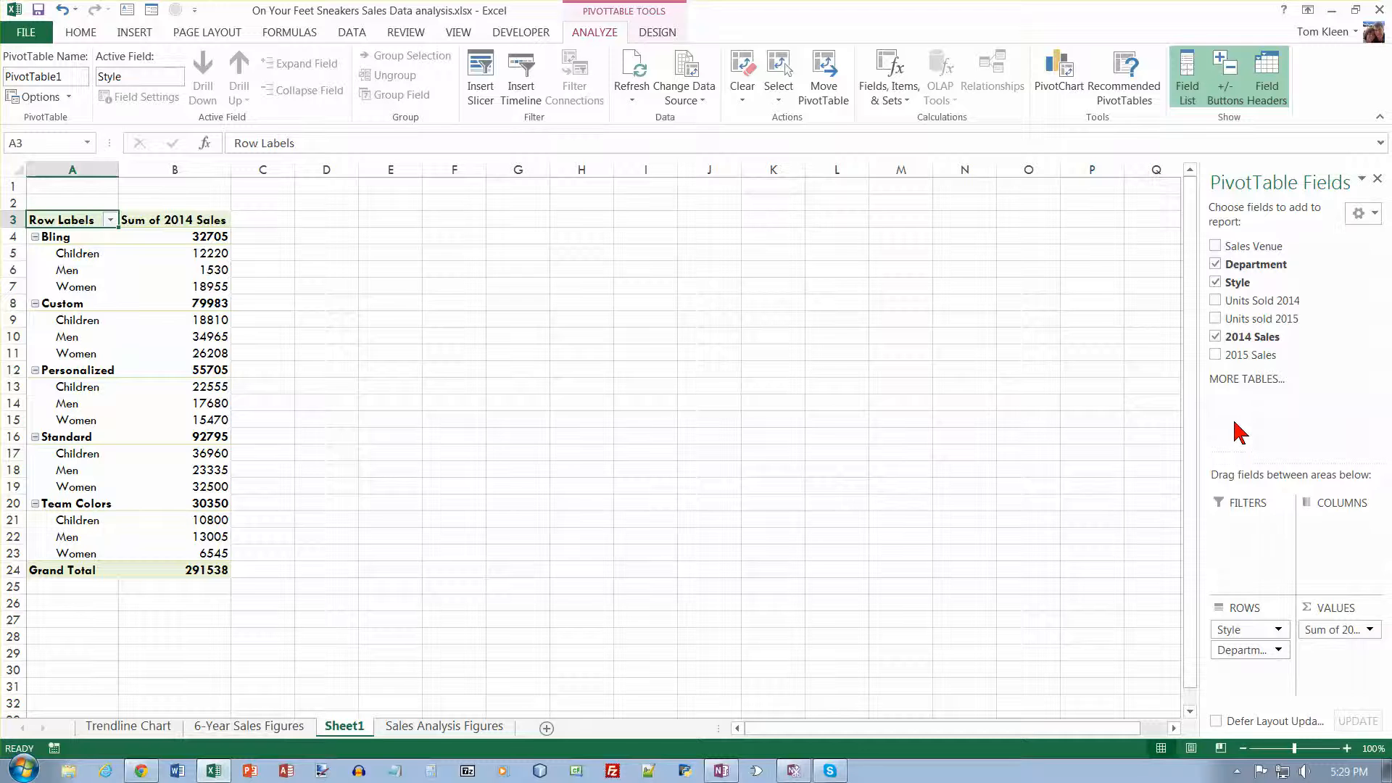
click(1216, 355)
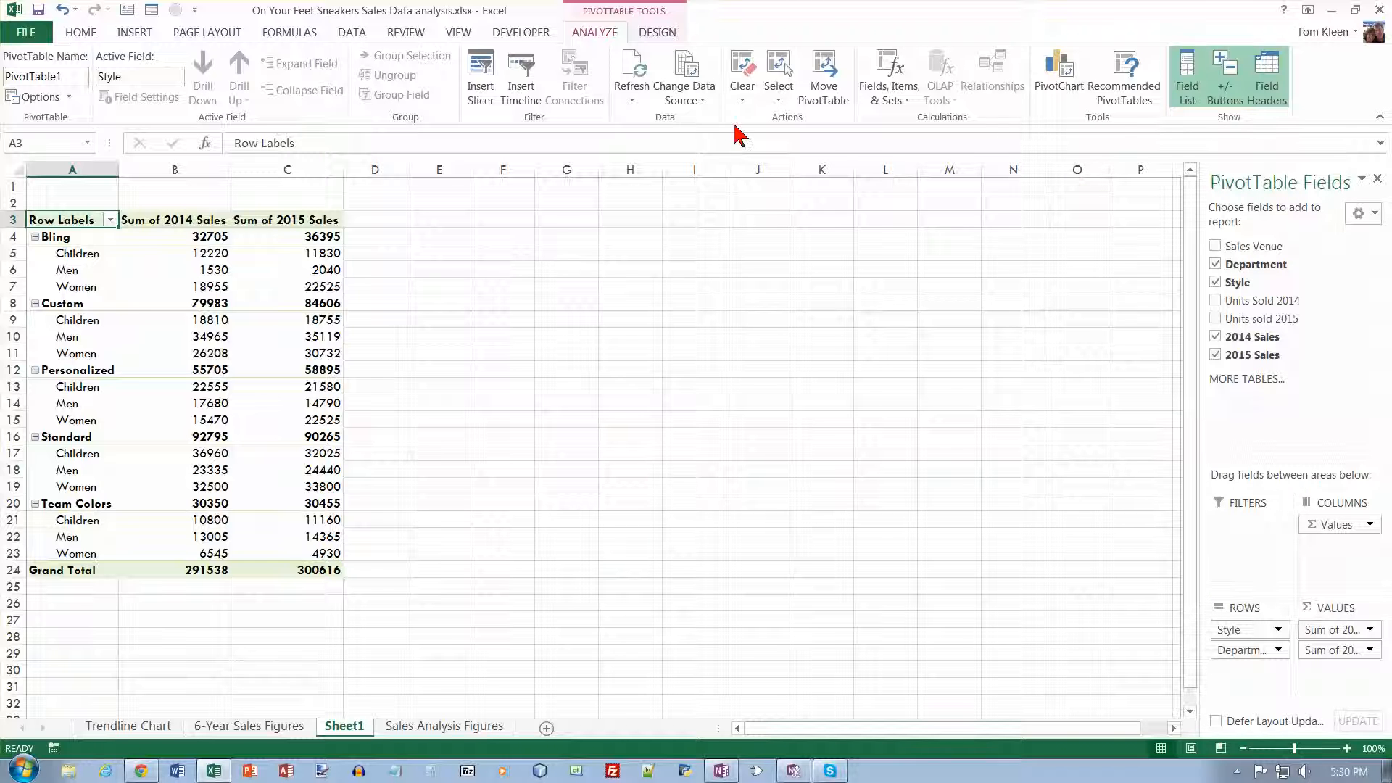
- Show the PivotTable report in tabular form and repeat all item labels
click(657, 33)
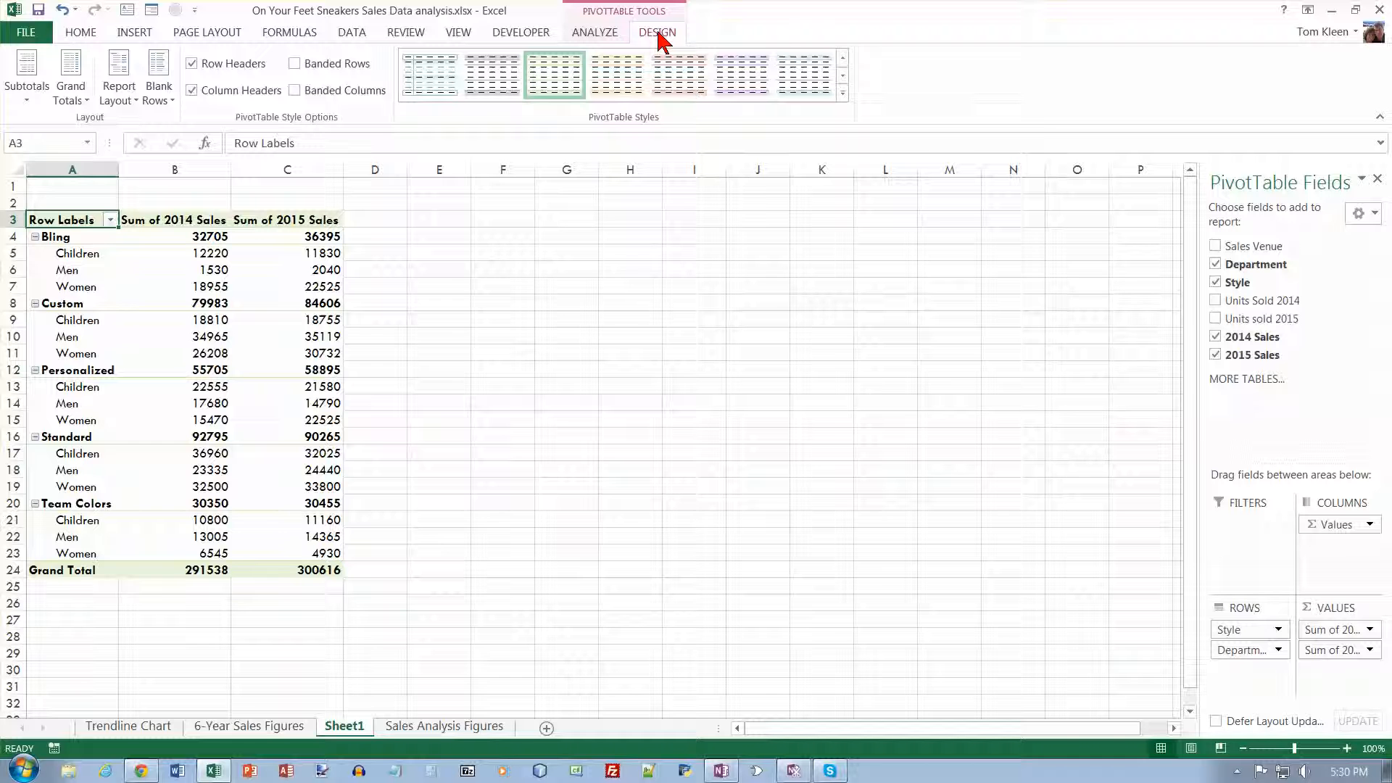
click(554, 220)
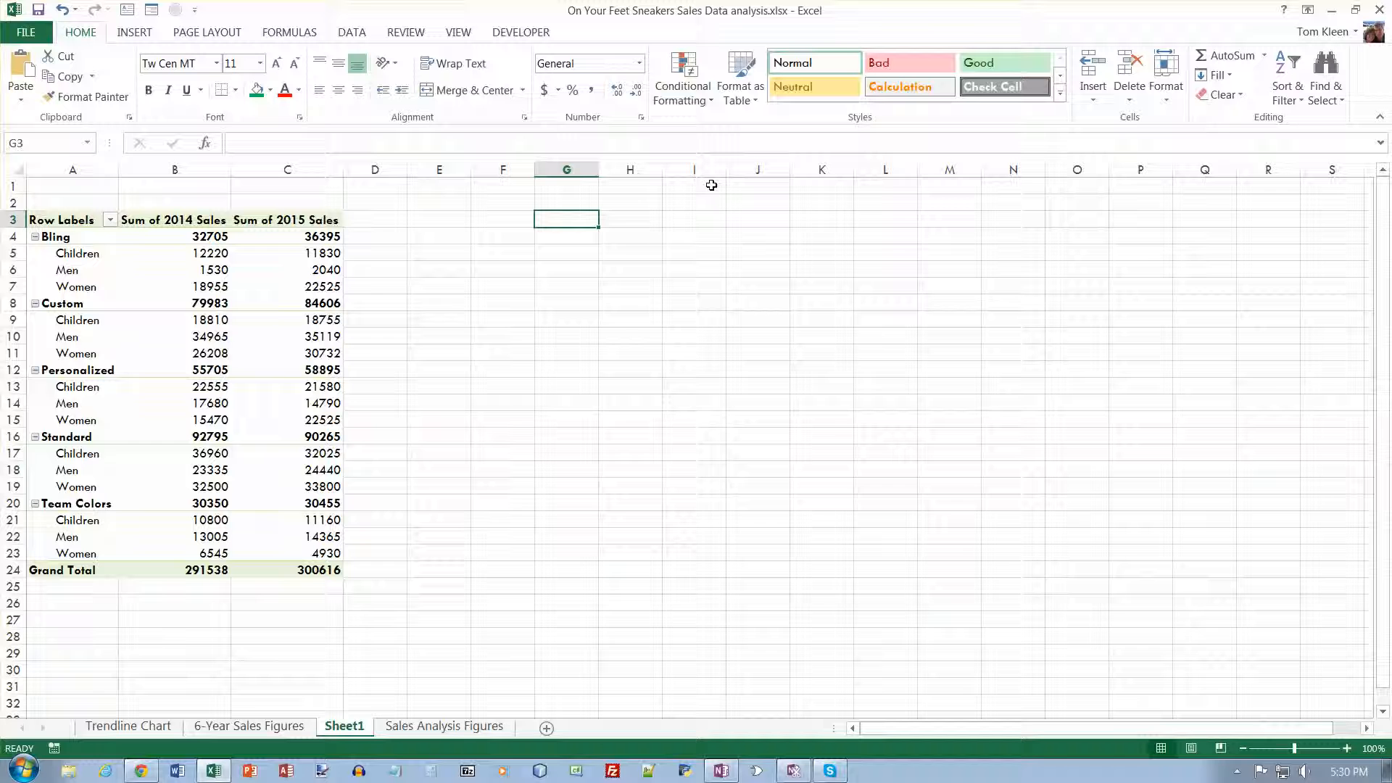
click(331, 254)
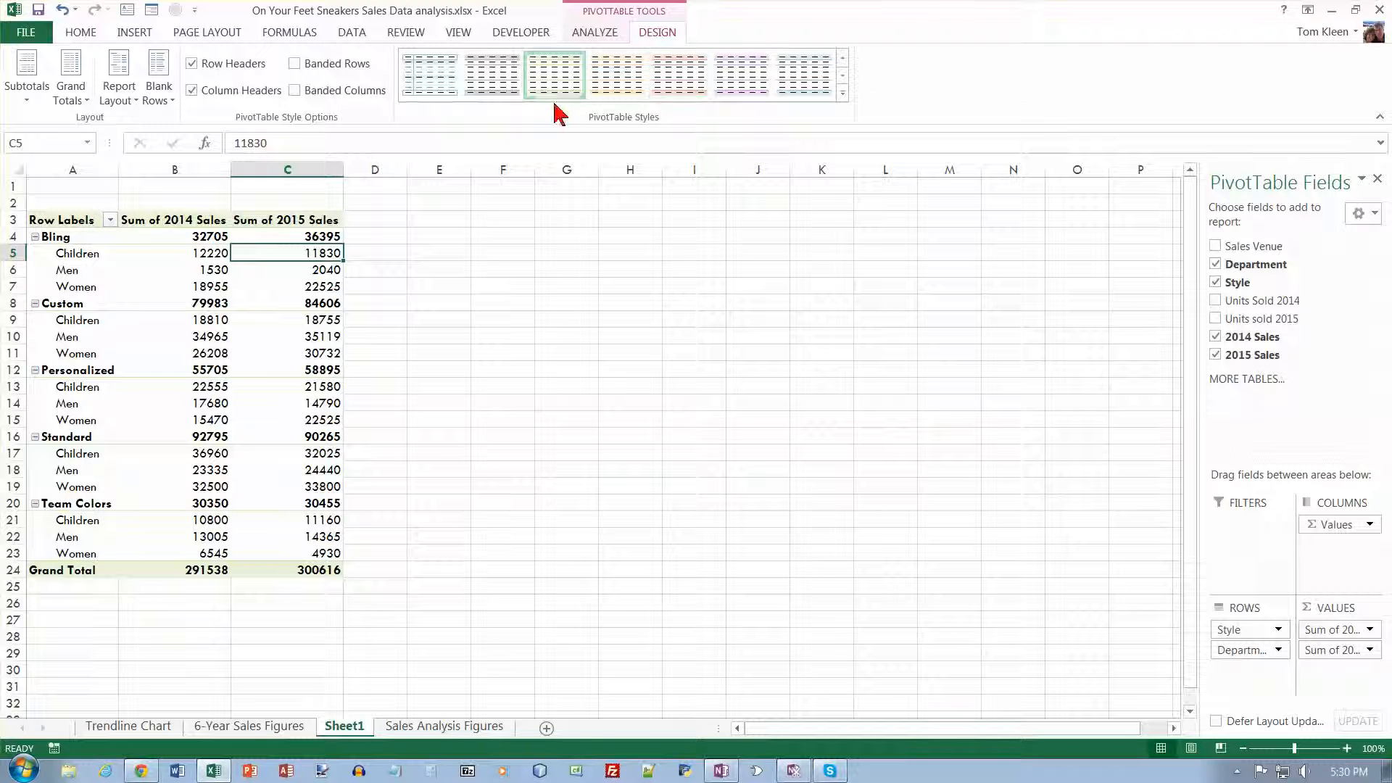
click(133, 103)
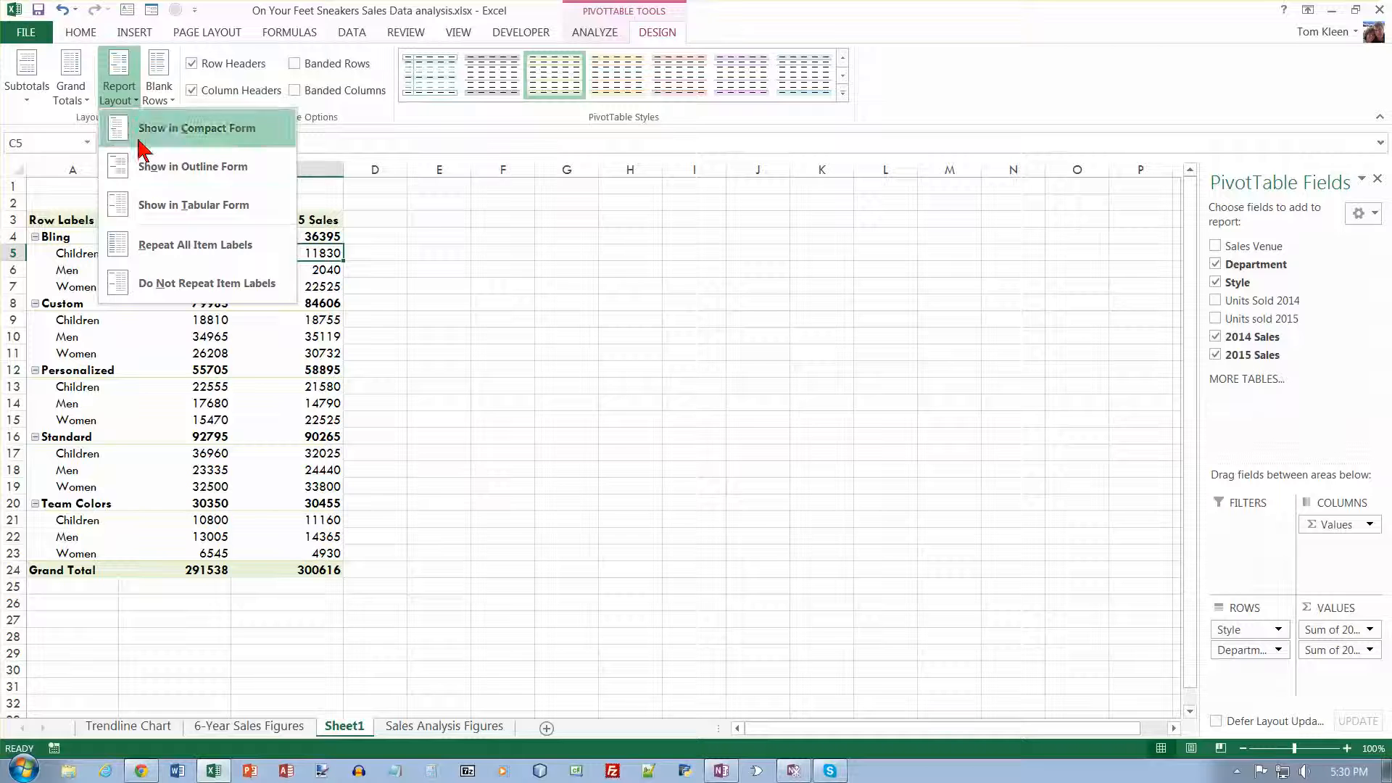
click(129, 203)
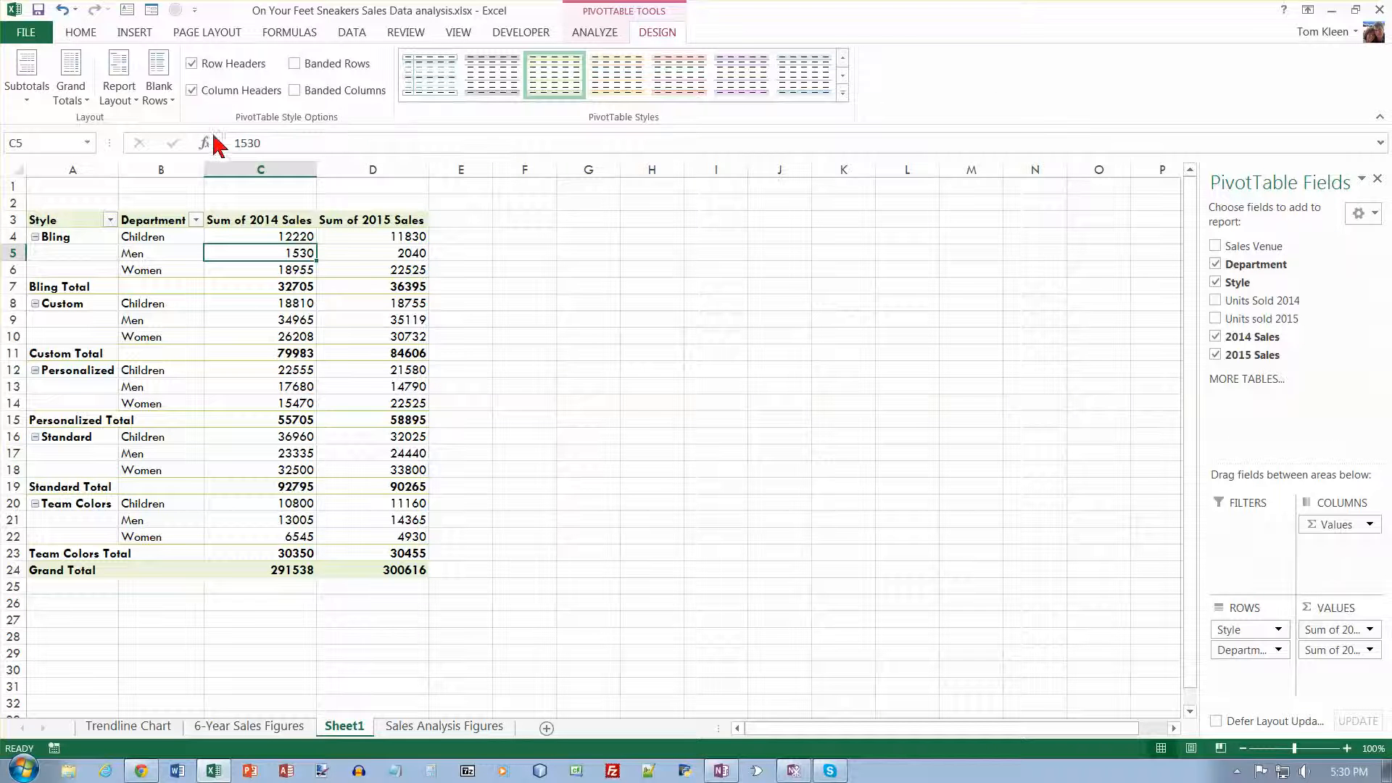
click(135, 101)
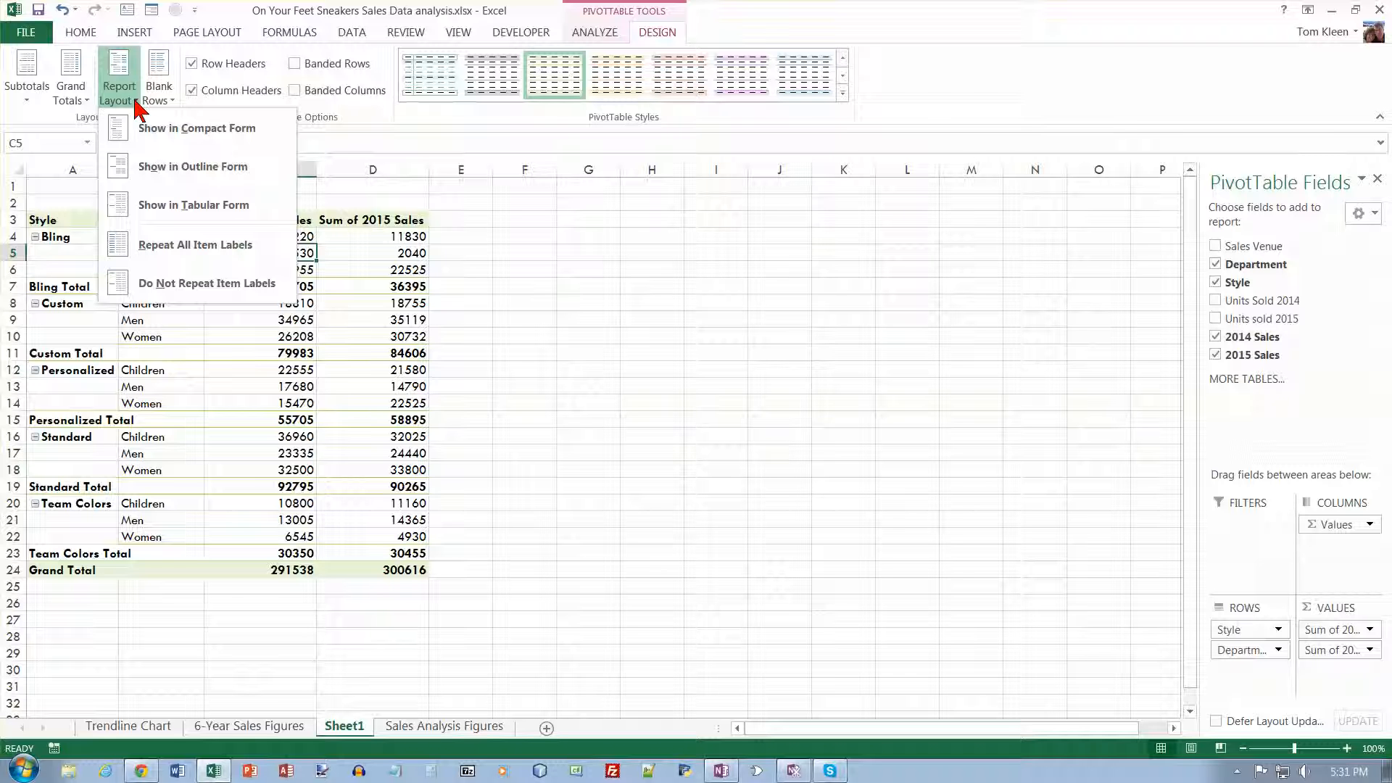
click(181, 245)
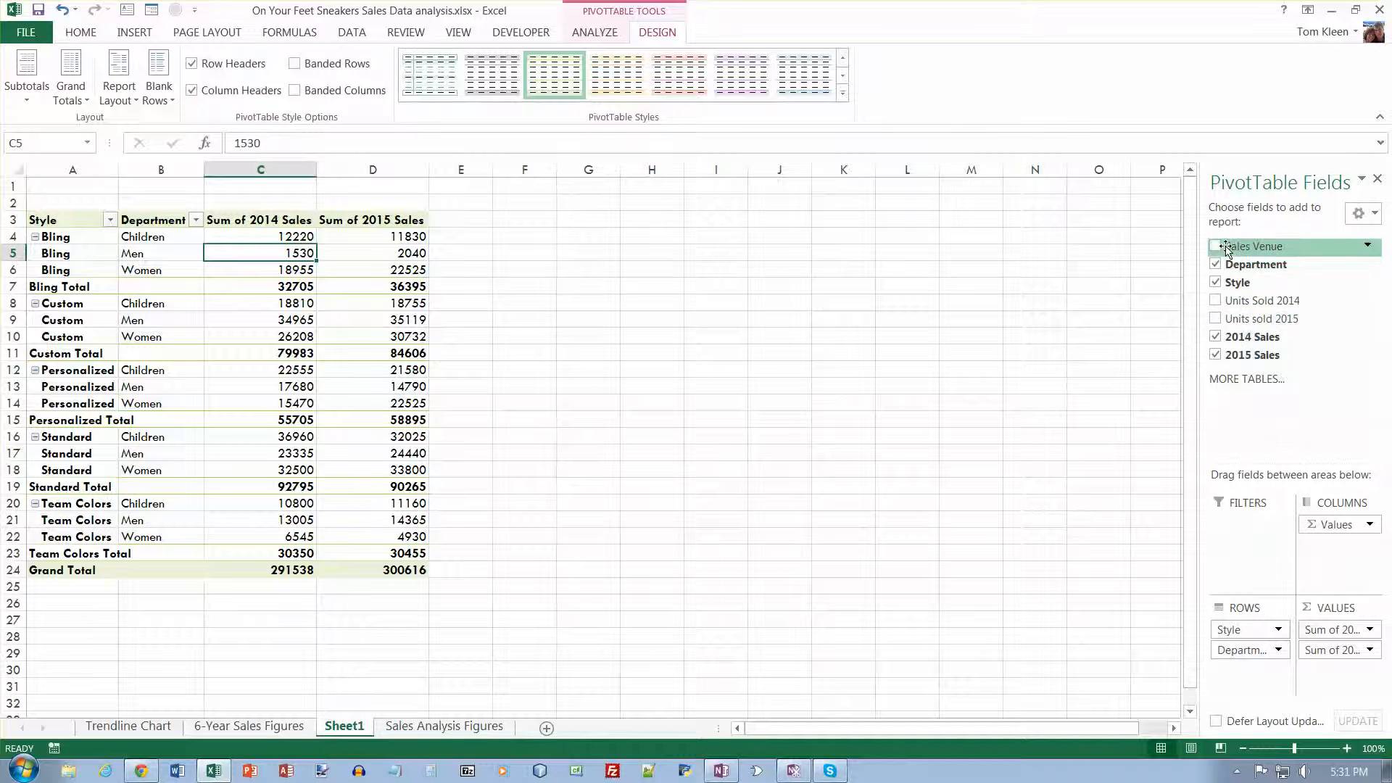
- Add Sales Venue as a PivotTable report filter and place Department above Style in the row fields
drag(1234, 245, 1258, 529)
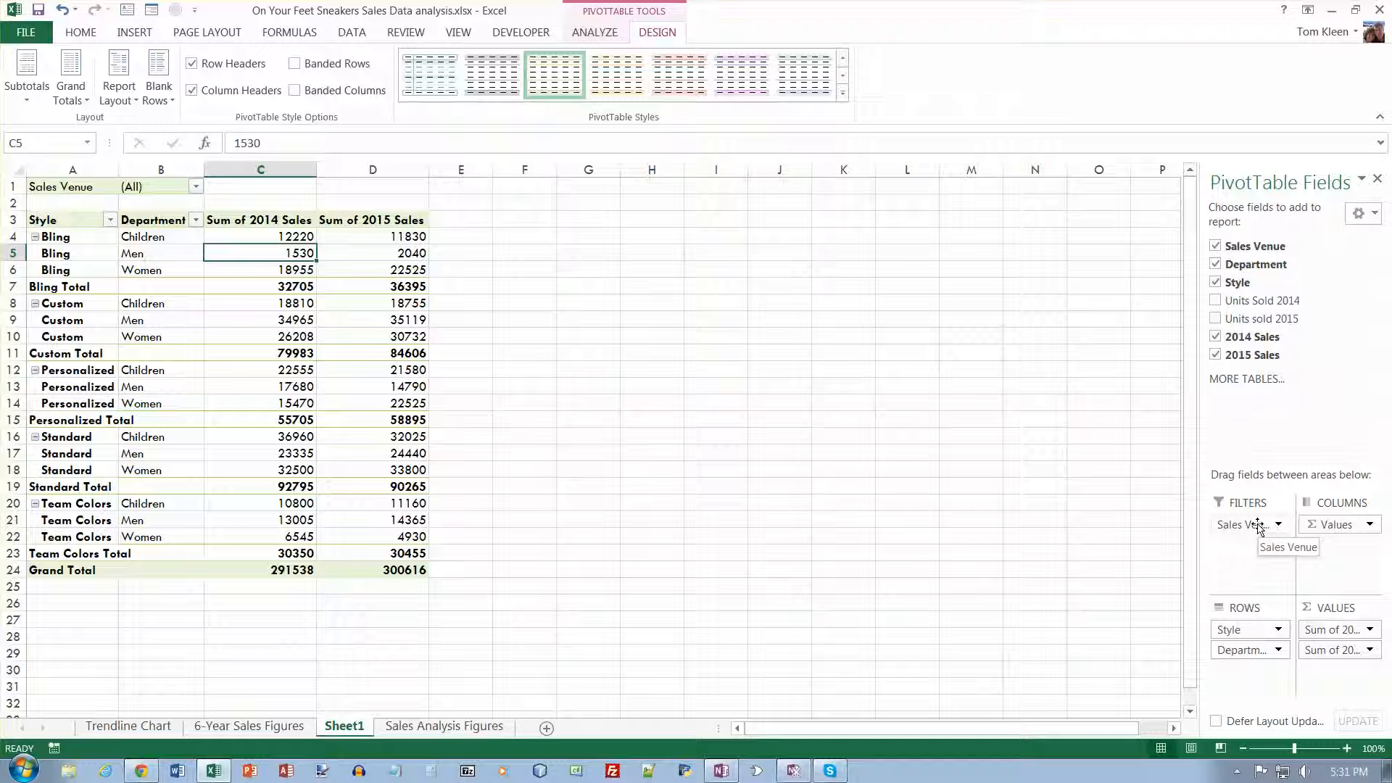
drag(1259, 629, 1259, 661)
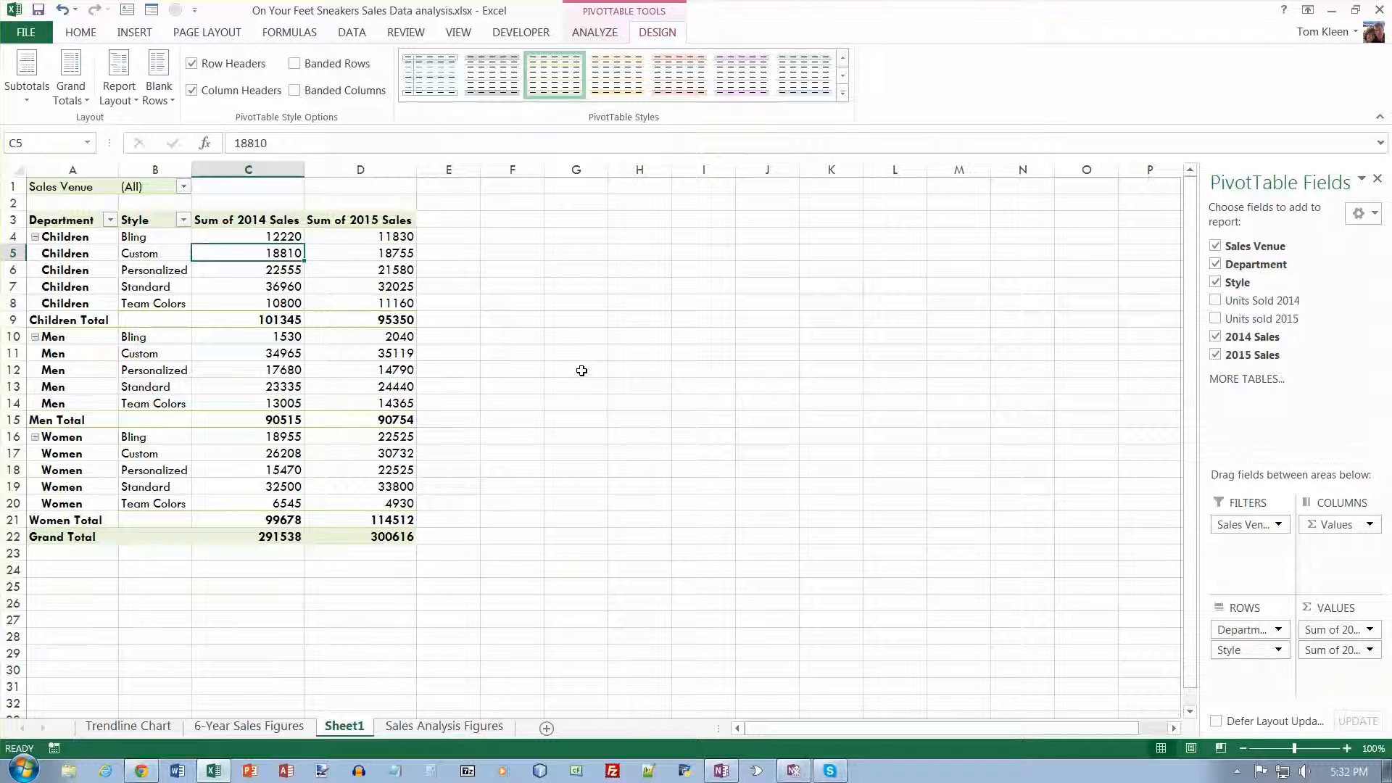
- Filter the PivotTable by Sales Venue to show only Online sales
click(182, 186)
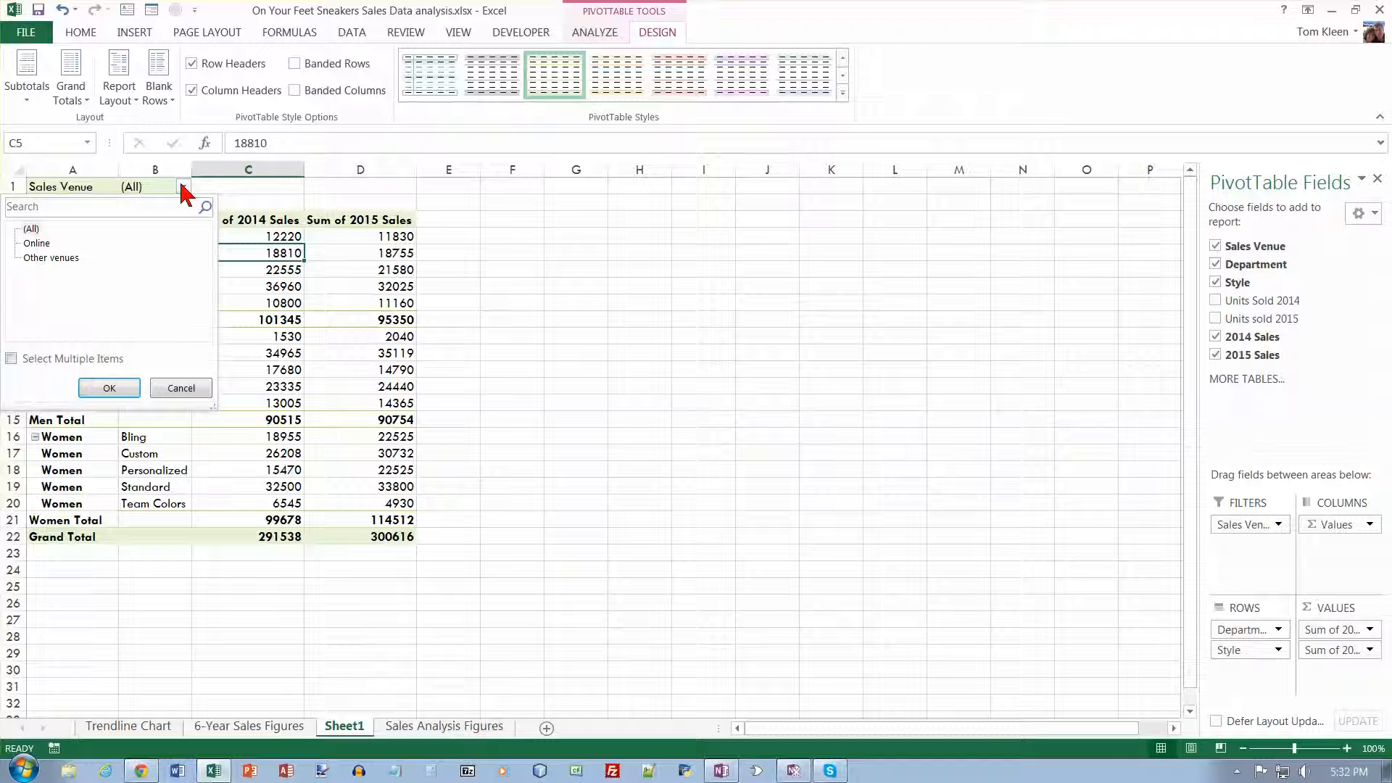
click(36, 244)
click(98, 385)
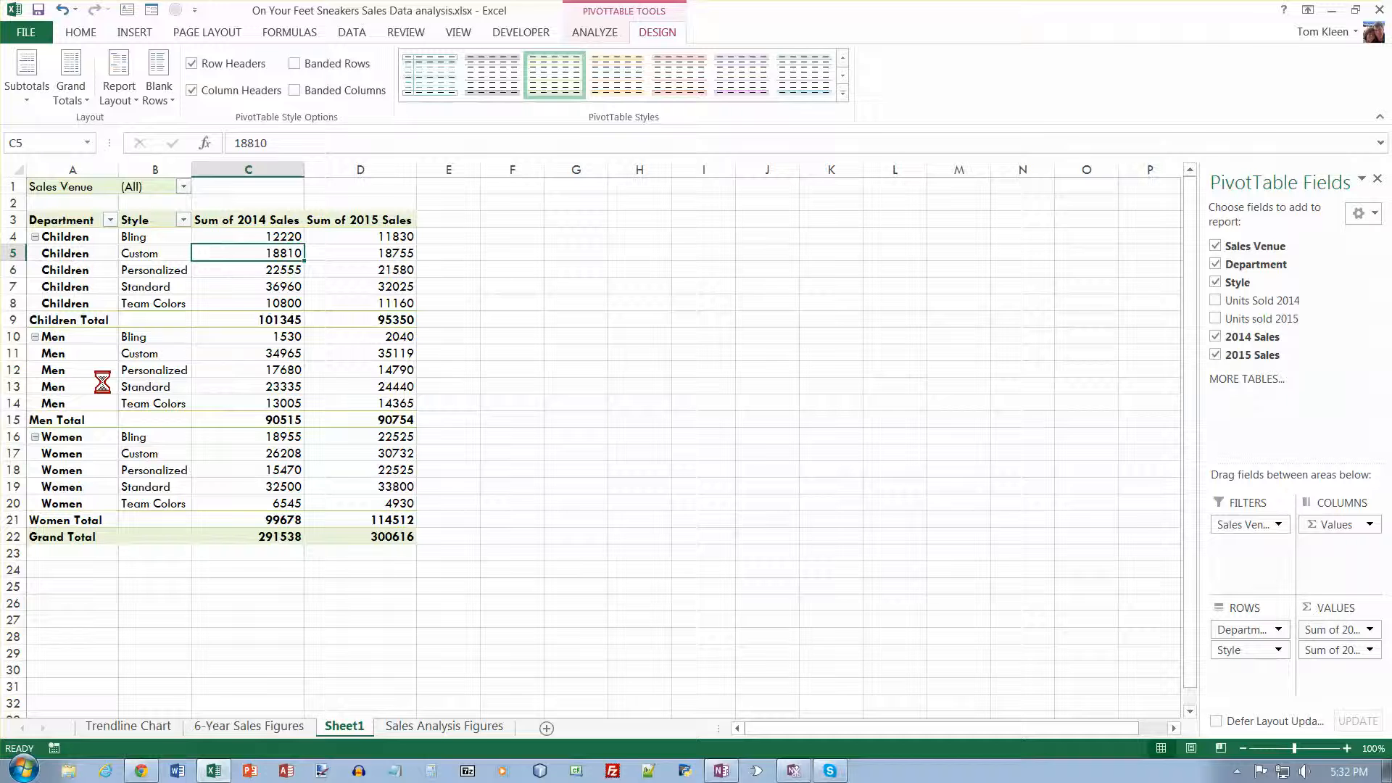
click(157, 186)
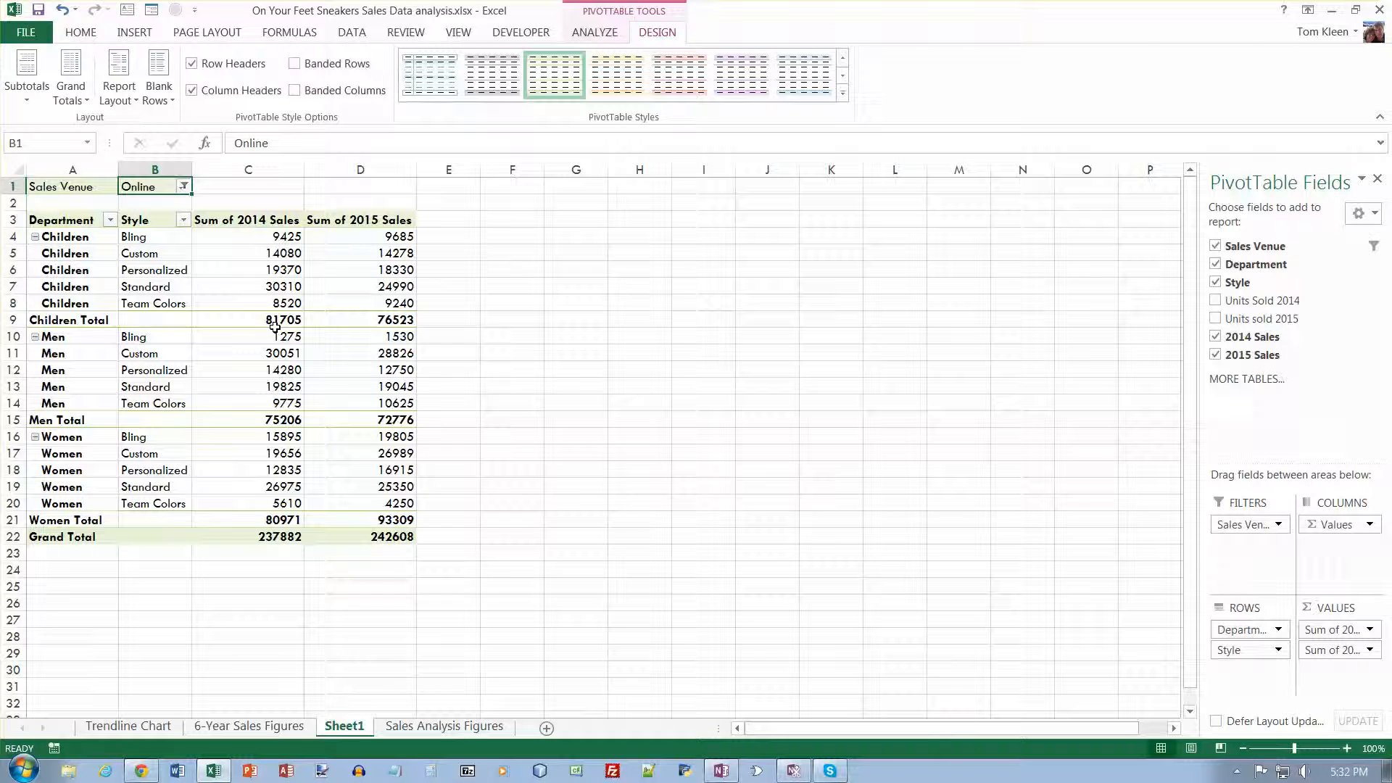
- Make Style a report filter and move Sales Venue into the row fields beneath Department
mouse_move(275, 331)
drag(1243, 650, 1258, 566)
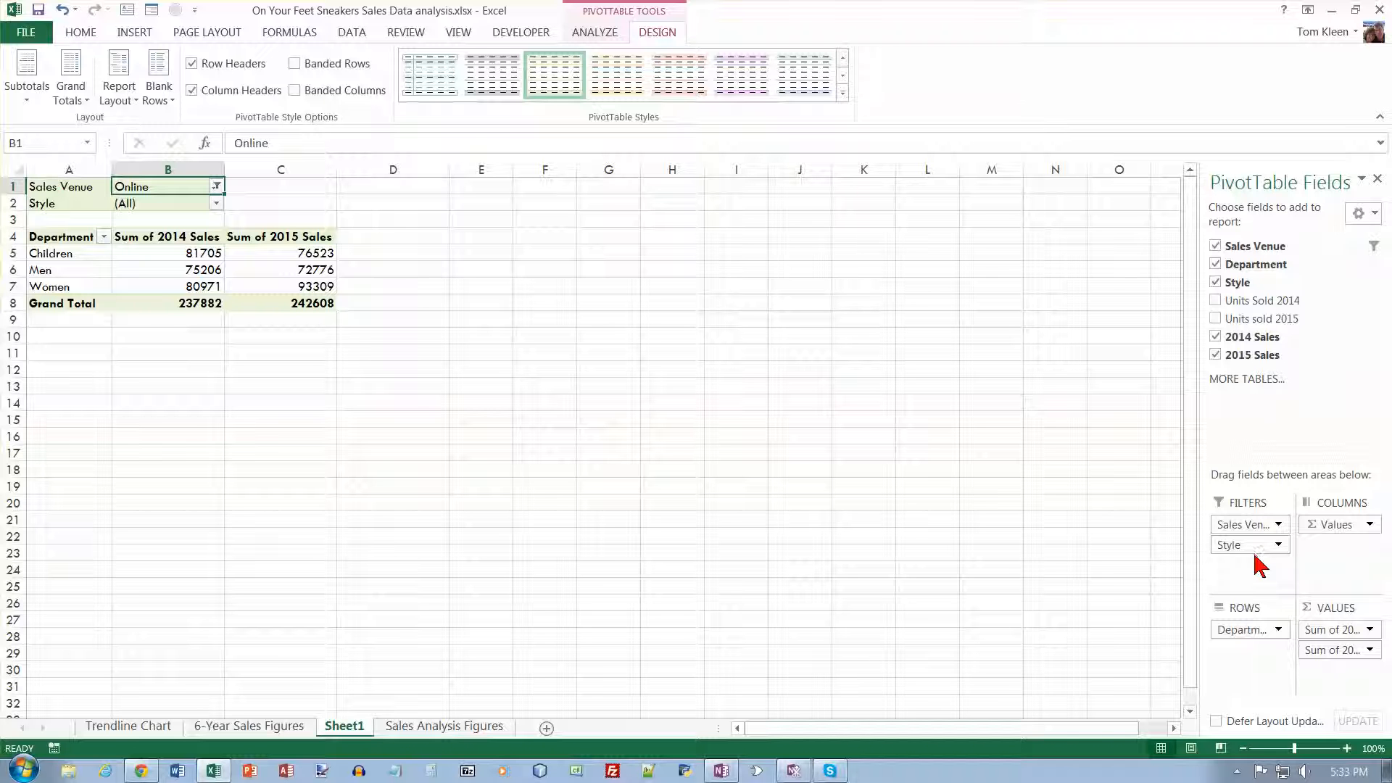
drag(1249, 525, 1250, 656)
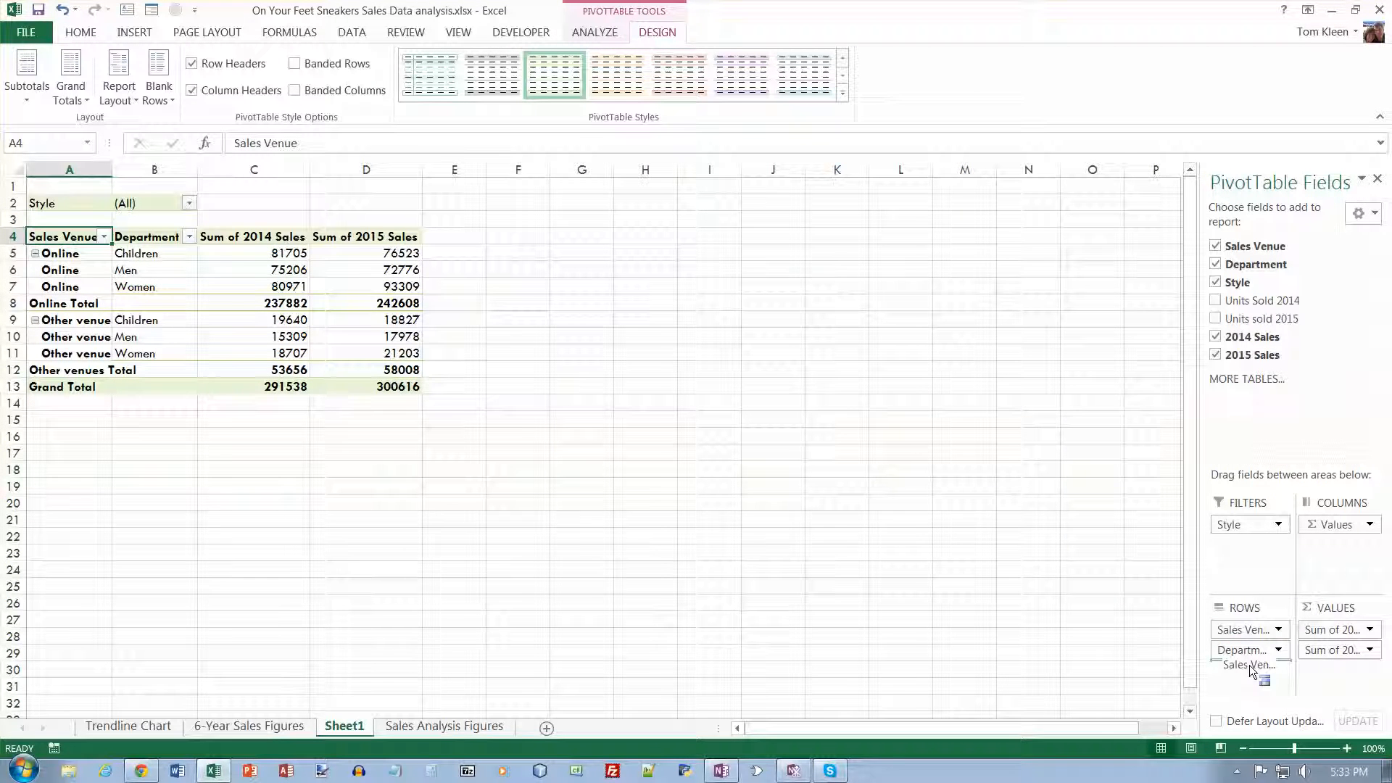
drag(1250, 630, 1254, 660)
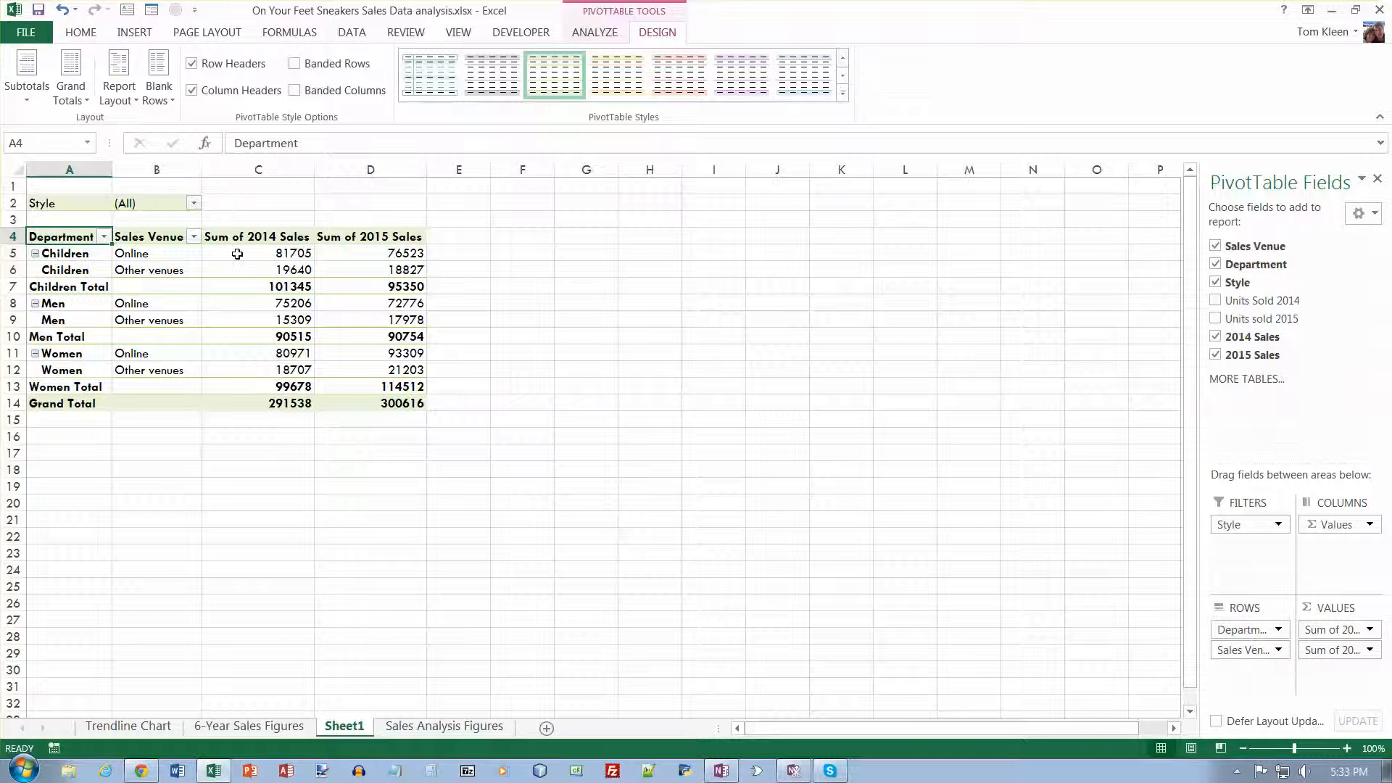
- Filter the PivotTable by Style with multiple items, keeping only Custom and Personalized
click(161, 203)
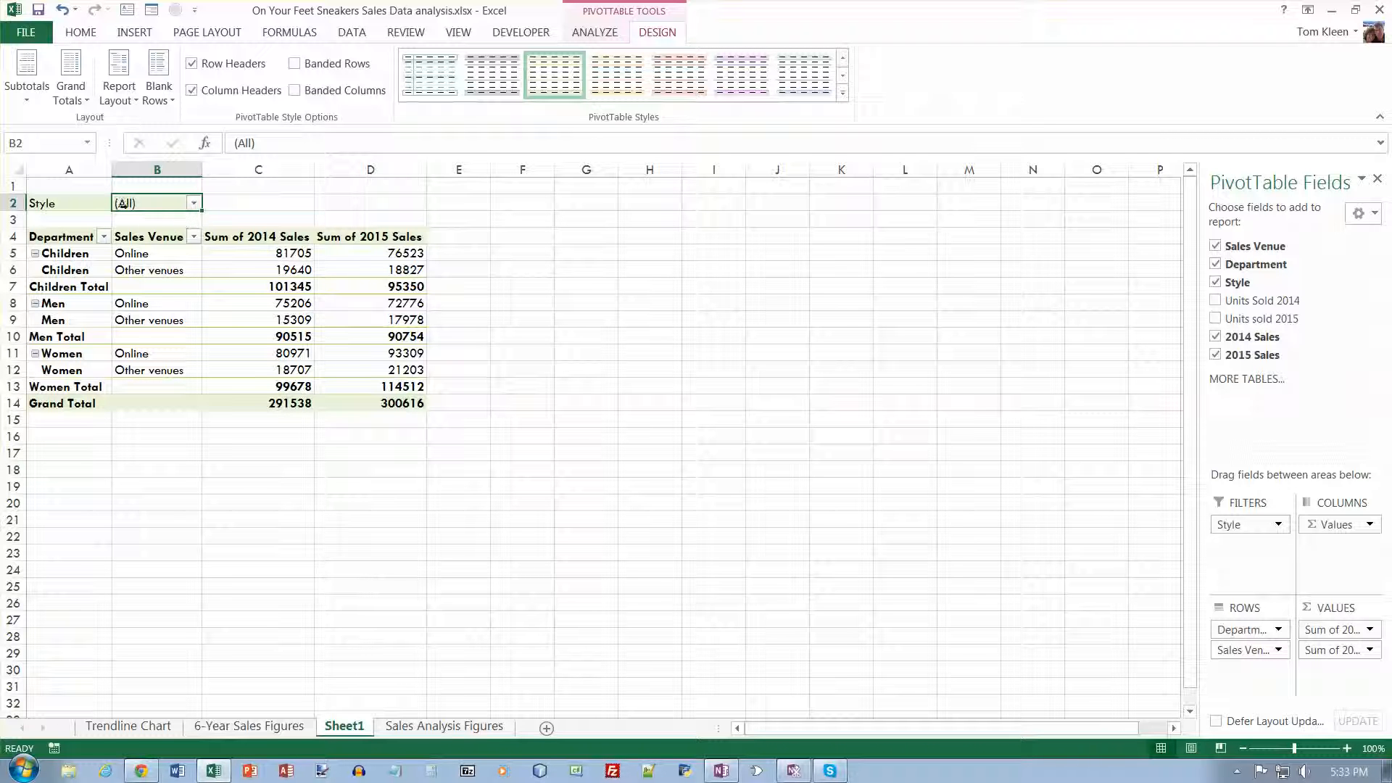
click(194, 204)
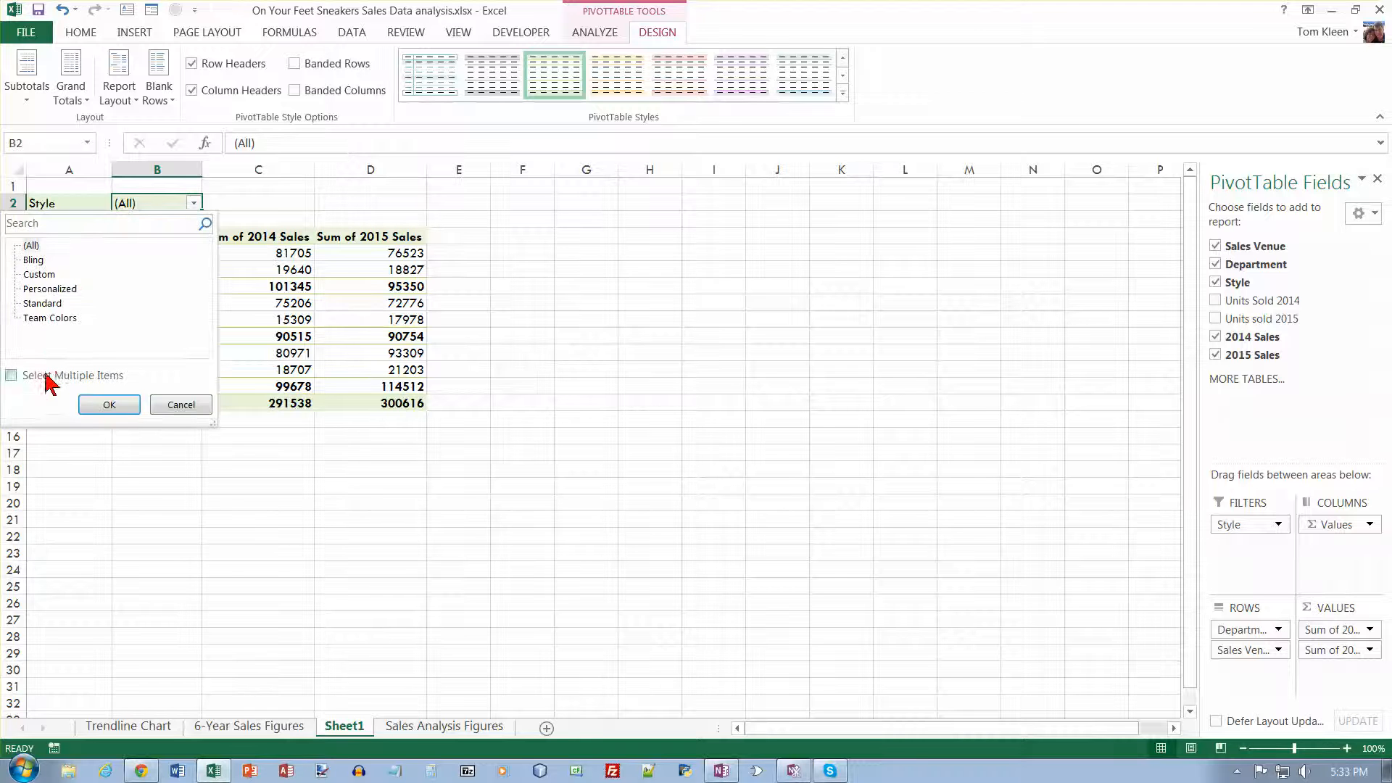
click(10, 375)
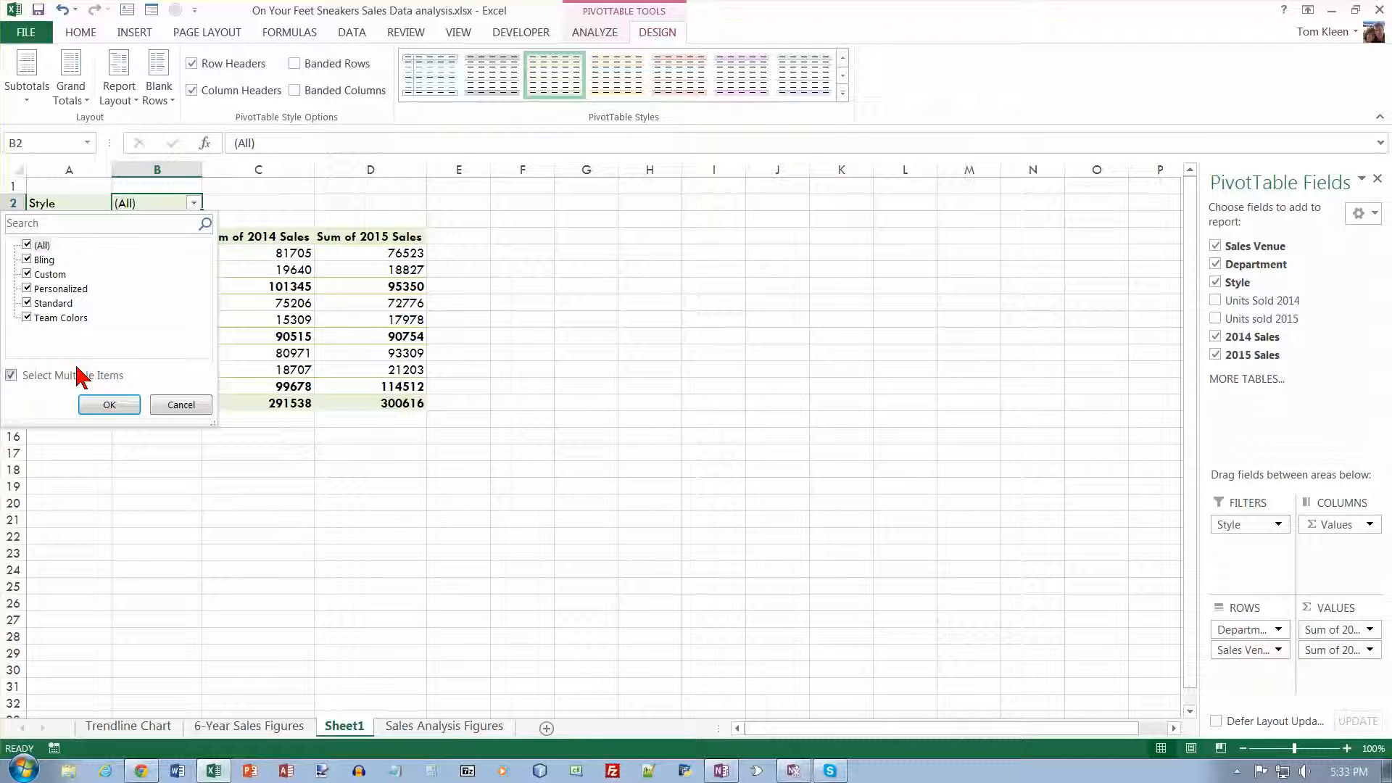
click(27, 259)
click(27, 303)
click(27, 317)
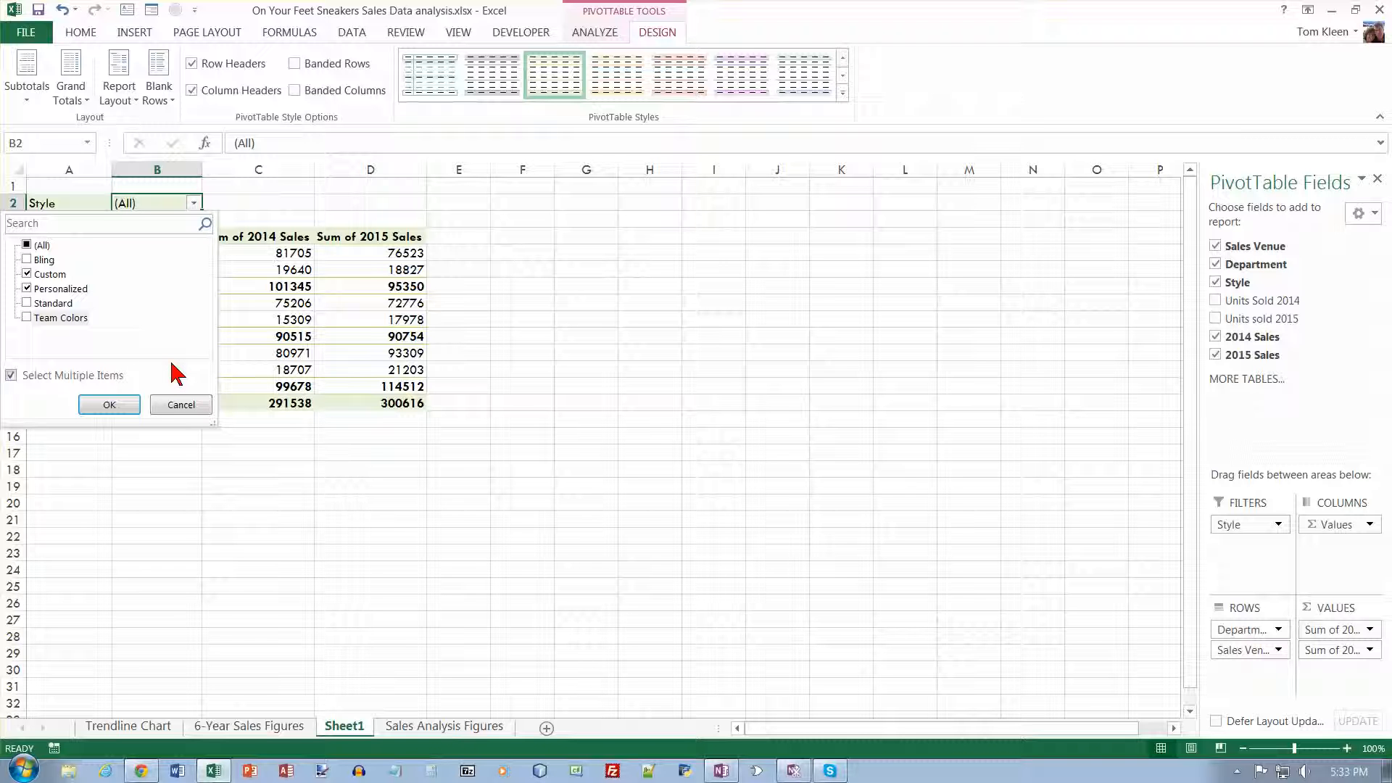
click(116, 405)
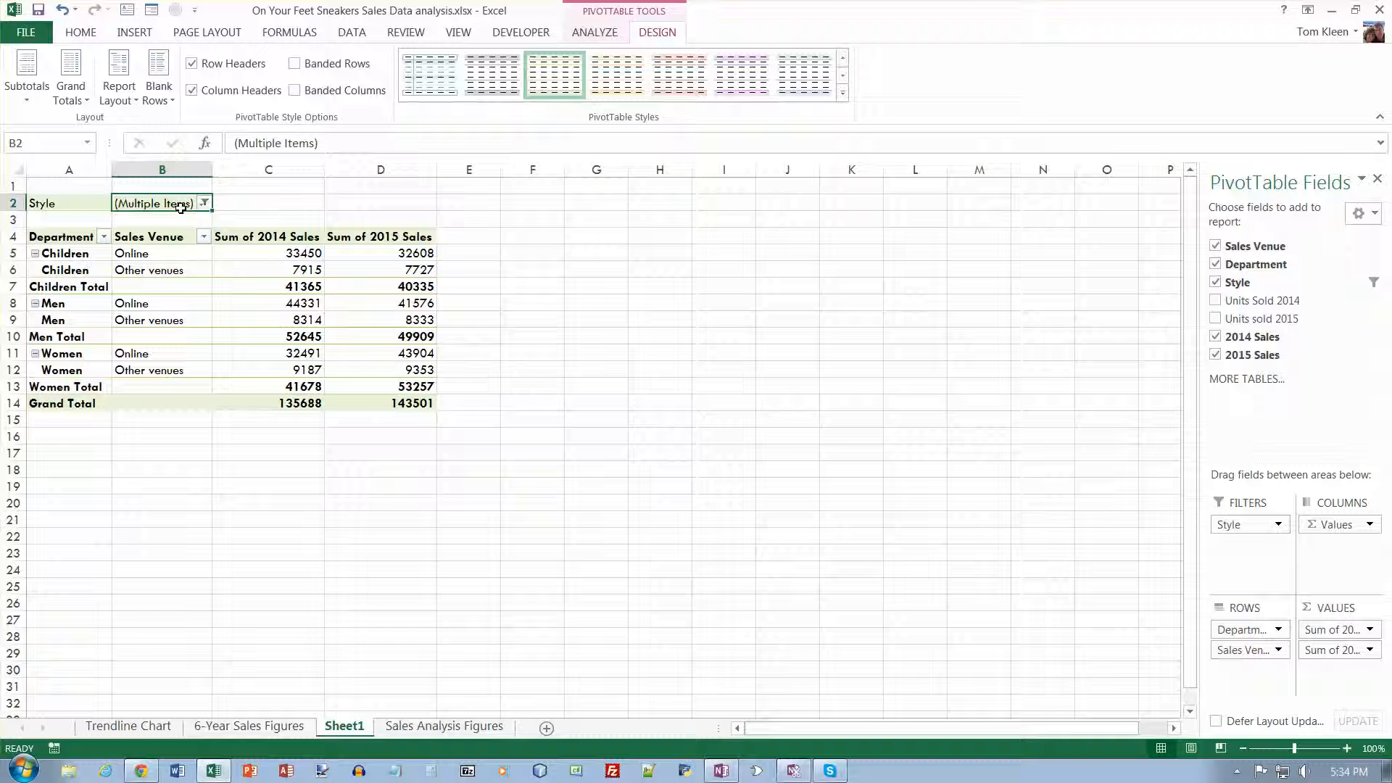
- Reset the Style filter to include all styles and remove the Style field from the PivotTable
click(205, 204)
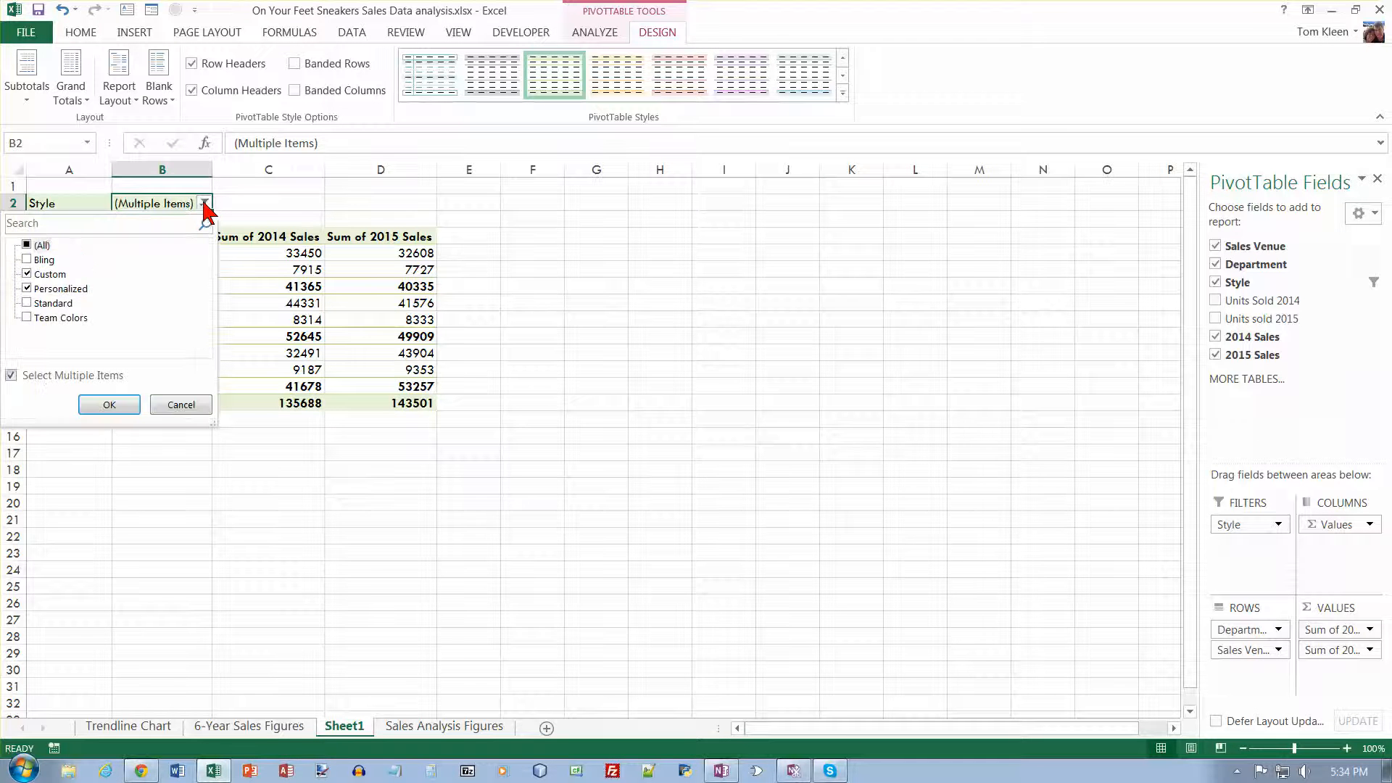
click(35, 246)
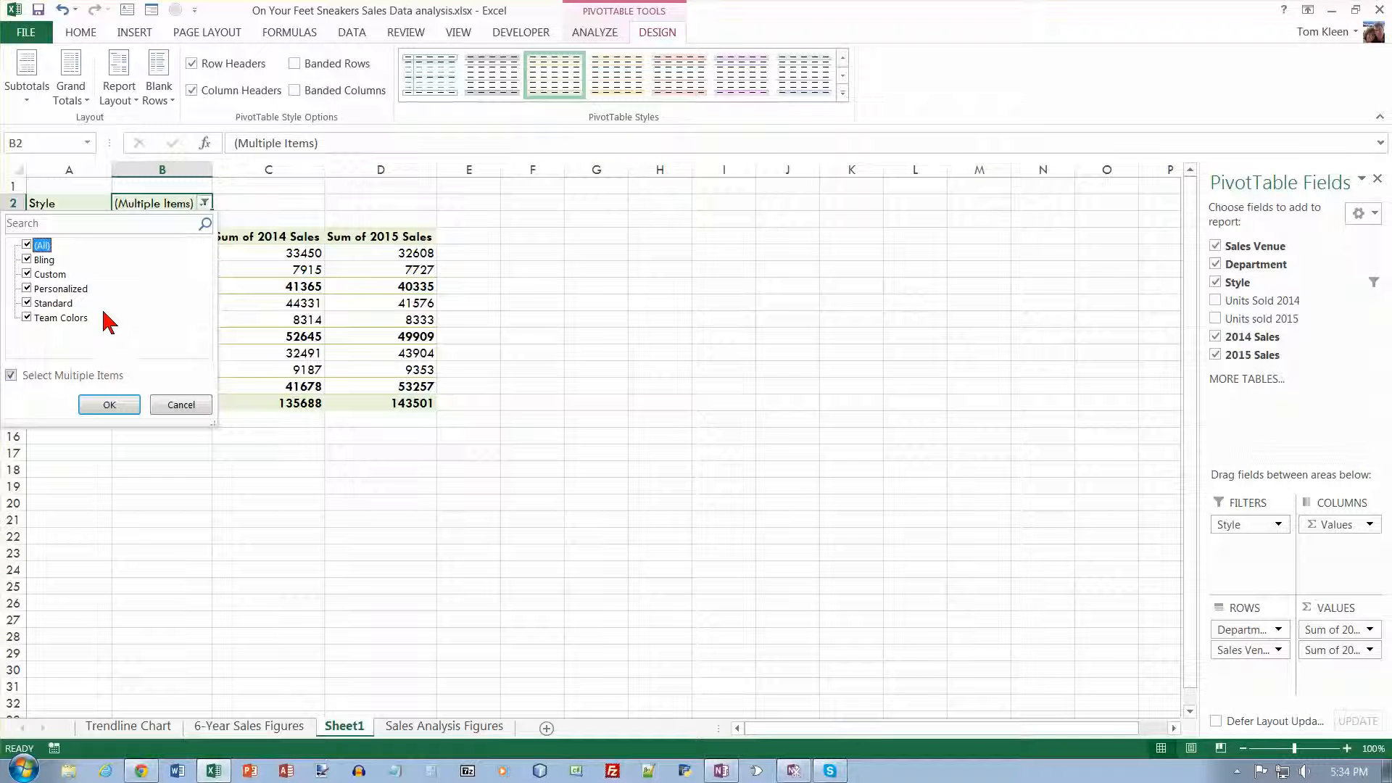
click(109, 404)
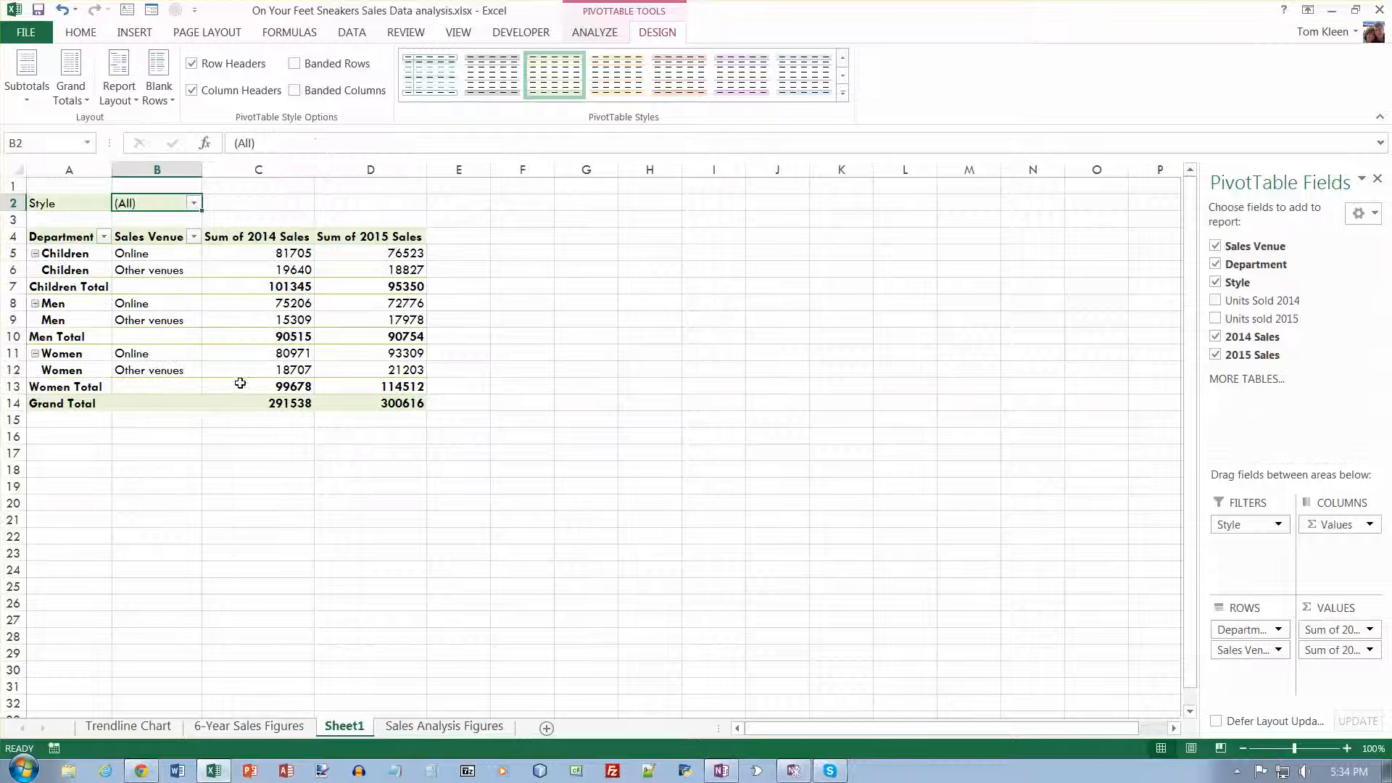
mouse_move(277, 383)
drag(1236, 524, 1242, 443)
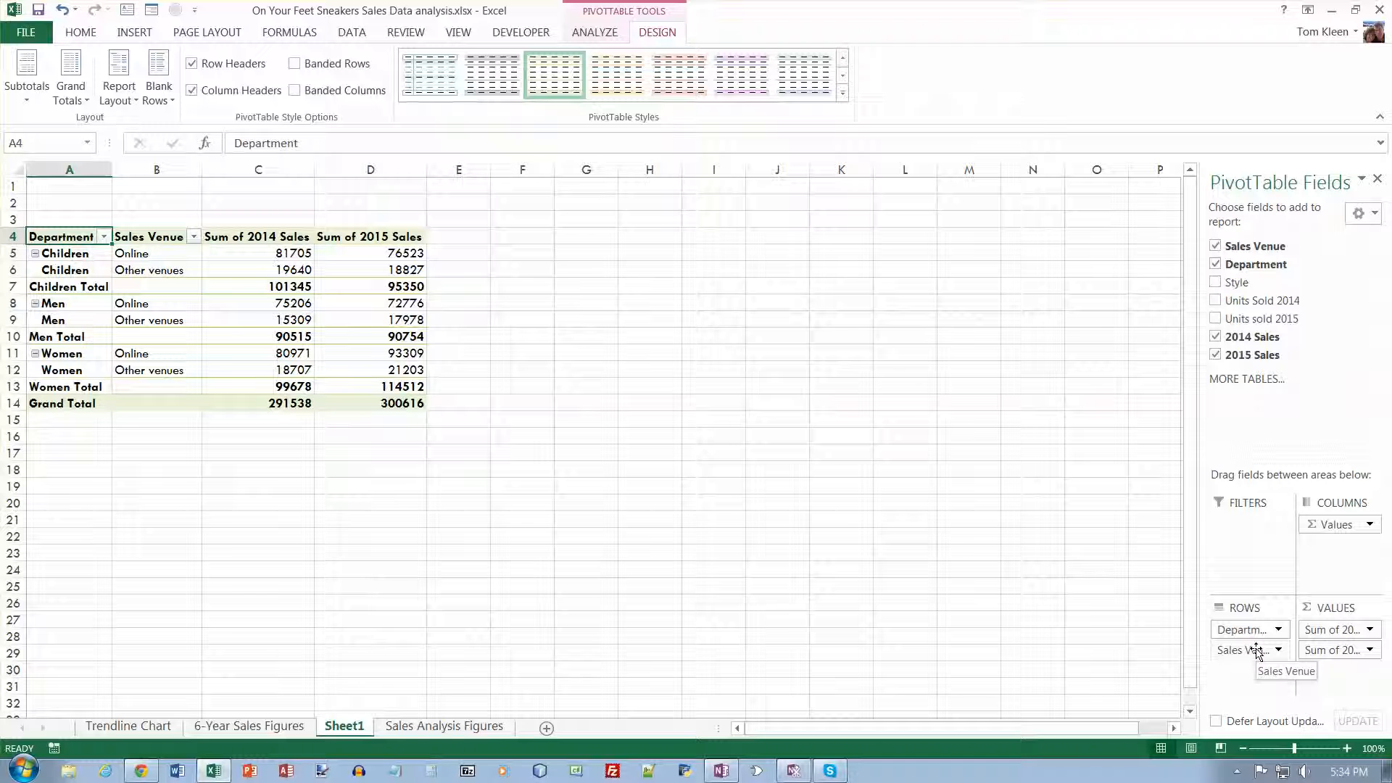
- Remove Sales Venue from the PivotTable's row fields and add Style beneath Department in its place
drag(1257, 650, 1256, 453)
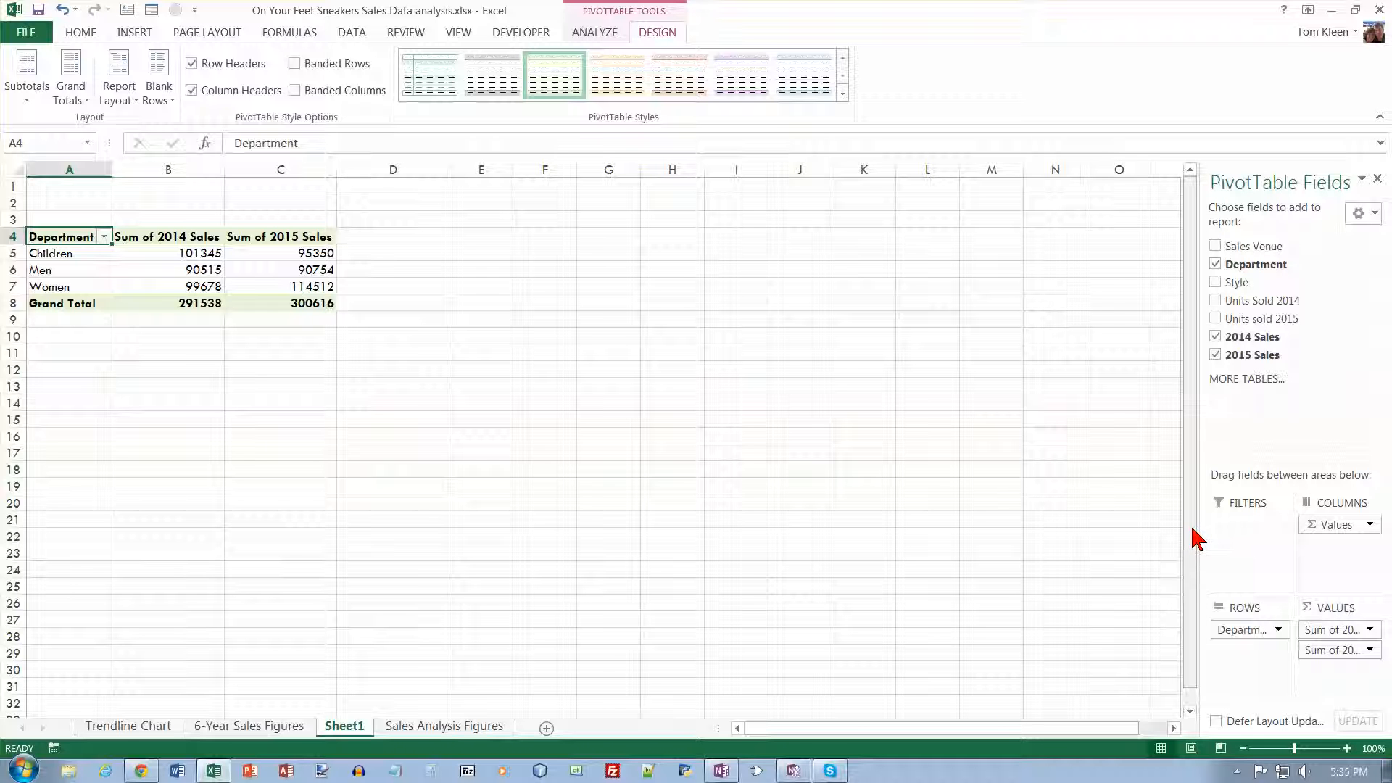
click(1215, 282)
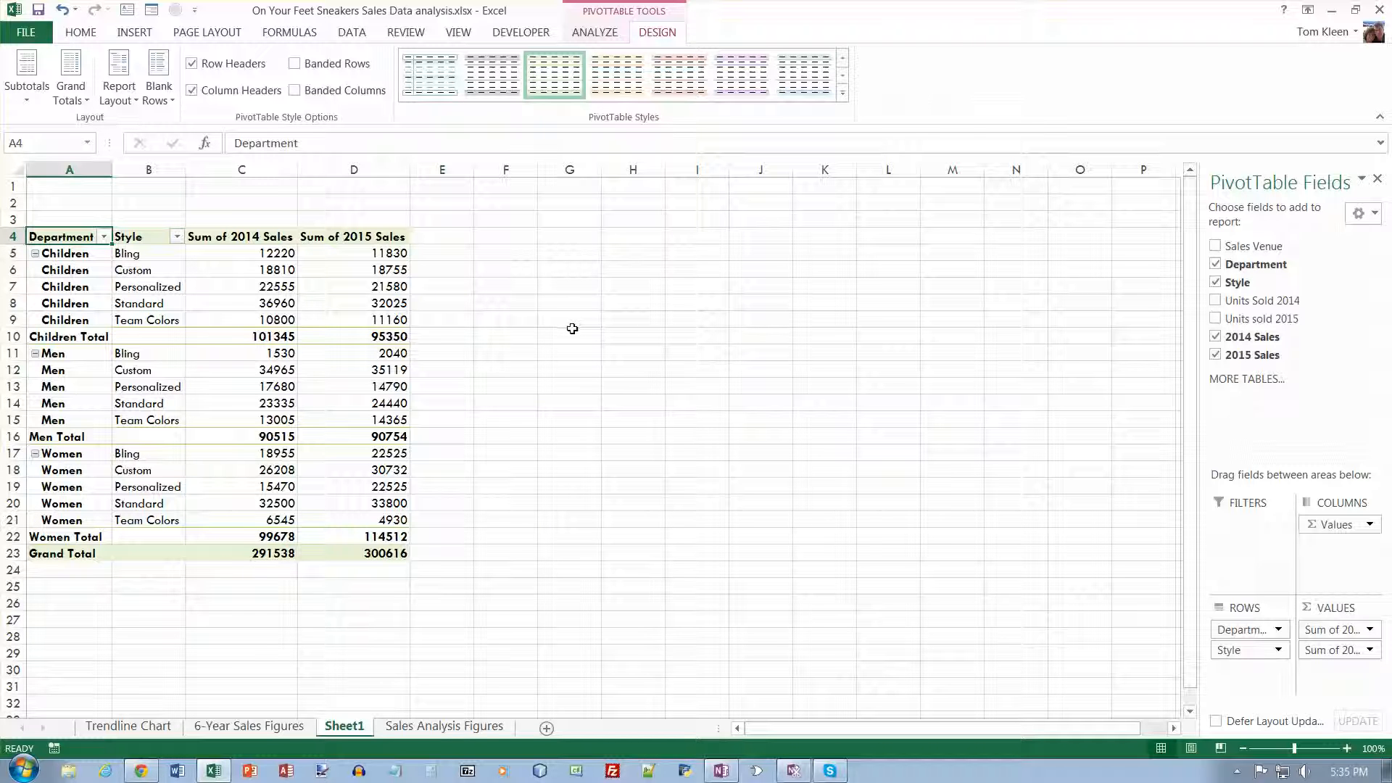
- Filter the Style row field to keep only the Custom and Personalized styles, excluding Bling, Standard and Team Colors
click(157, 239)
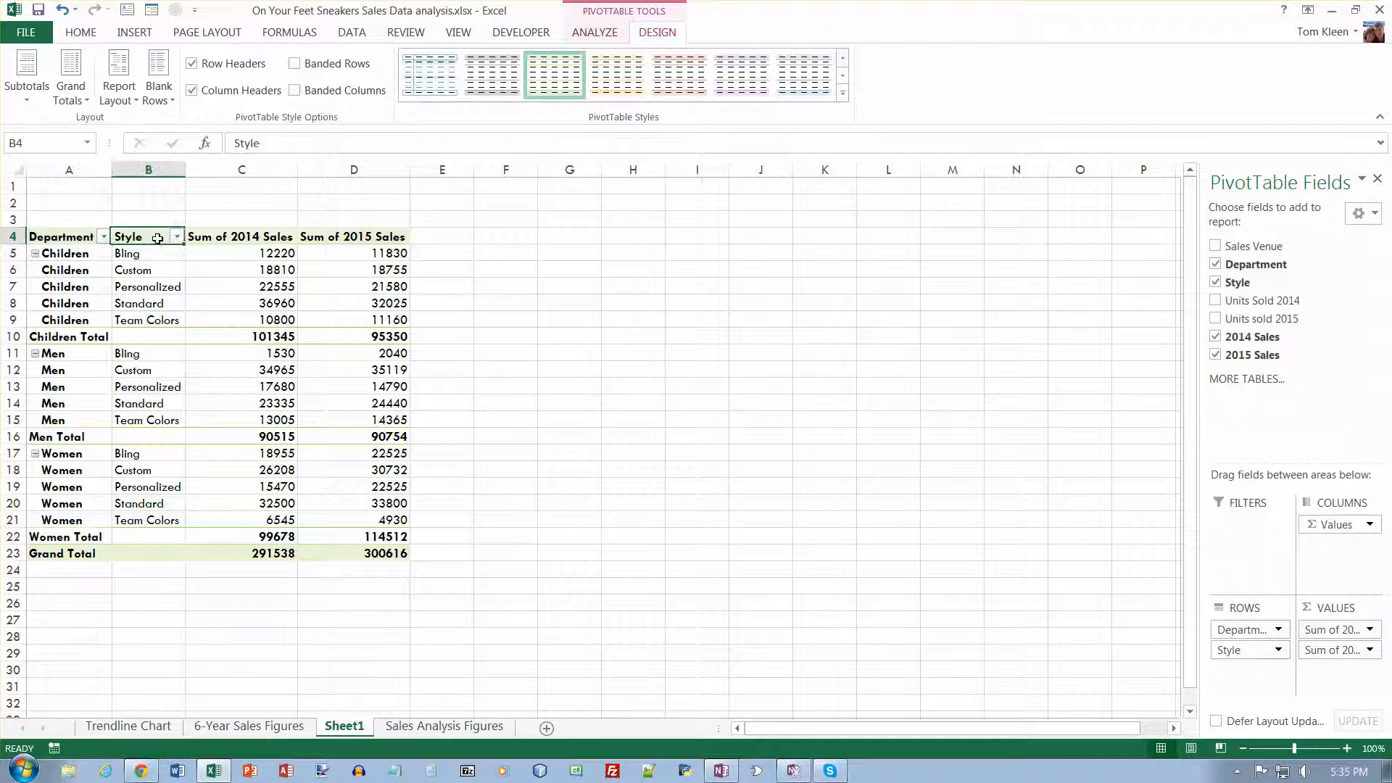
click(177, 238)
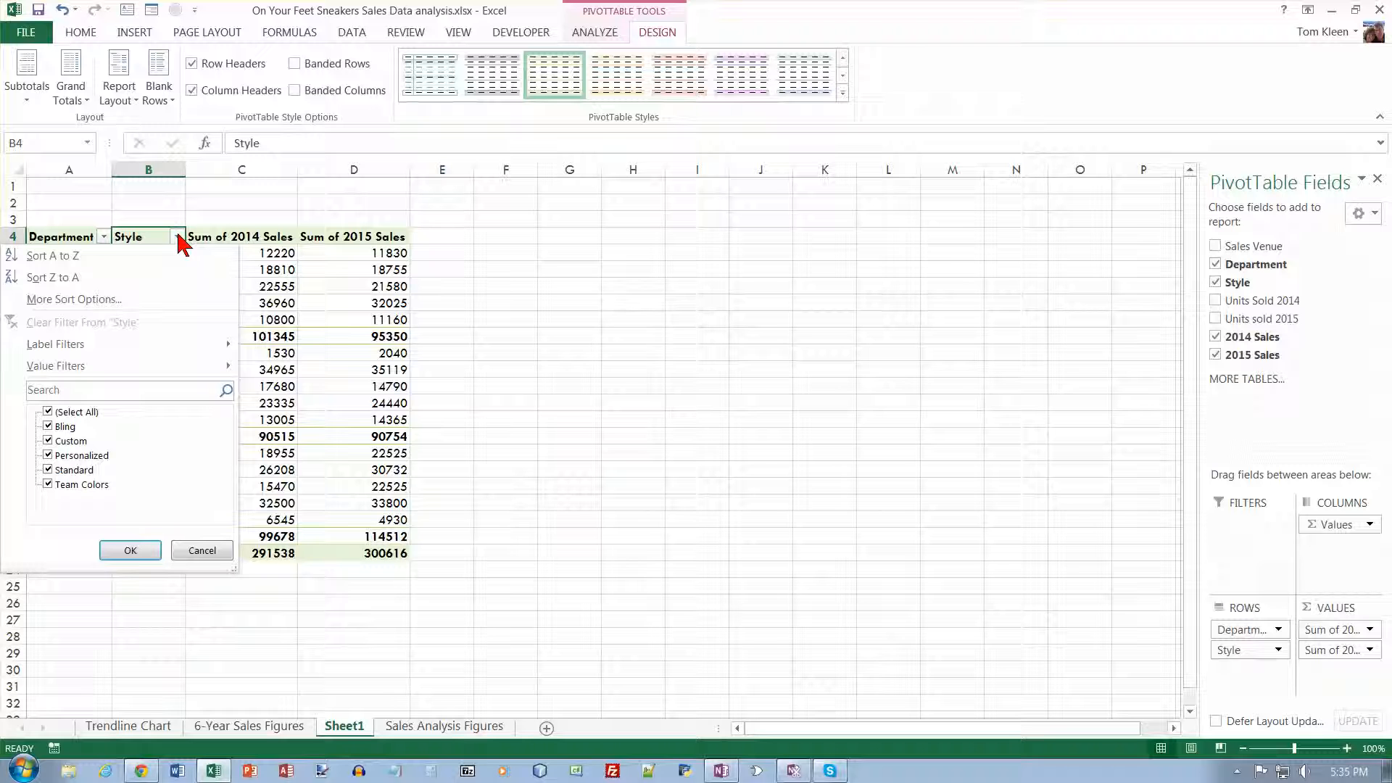
click(49, 426)
click(50, 471)
click(49, 484)
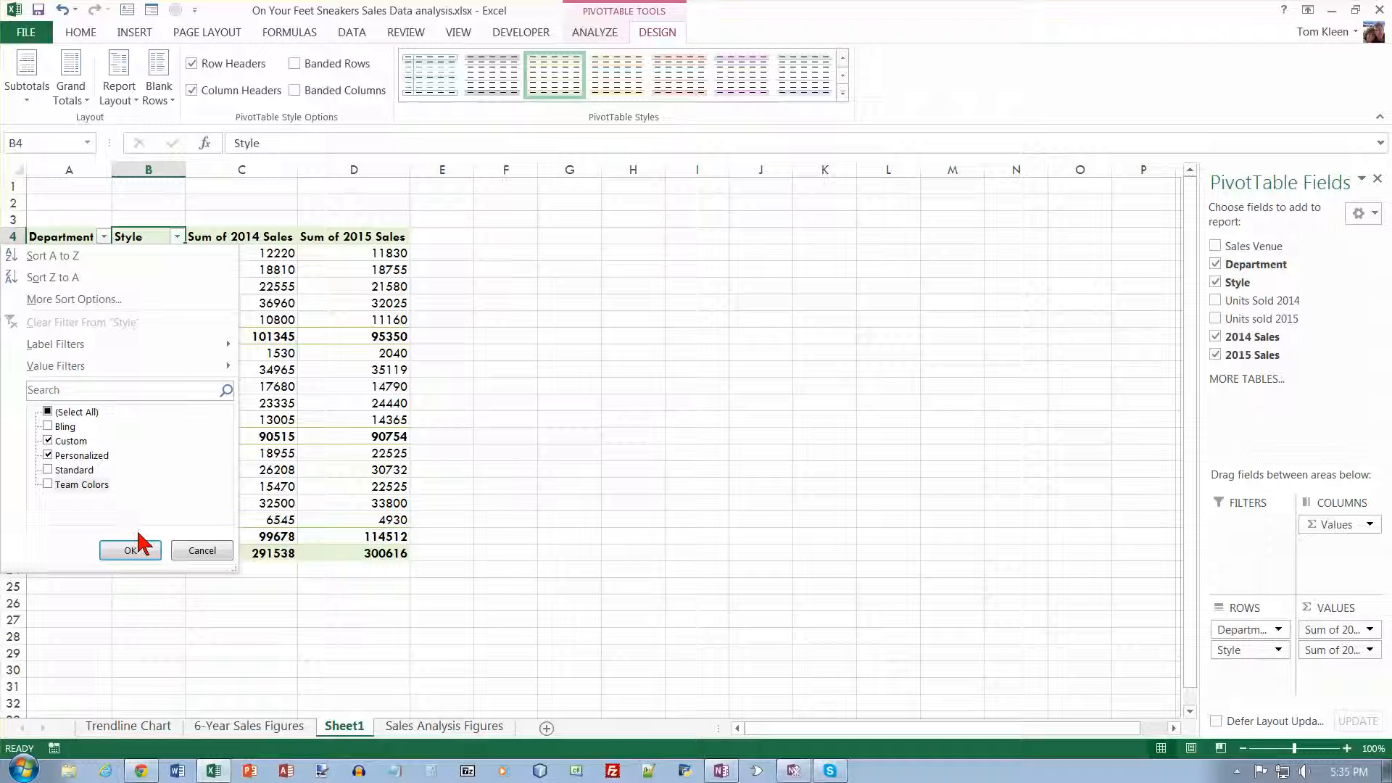
click(130, 552)
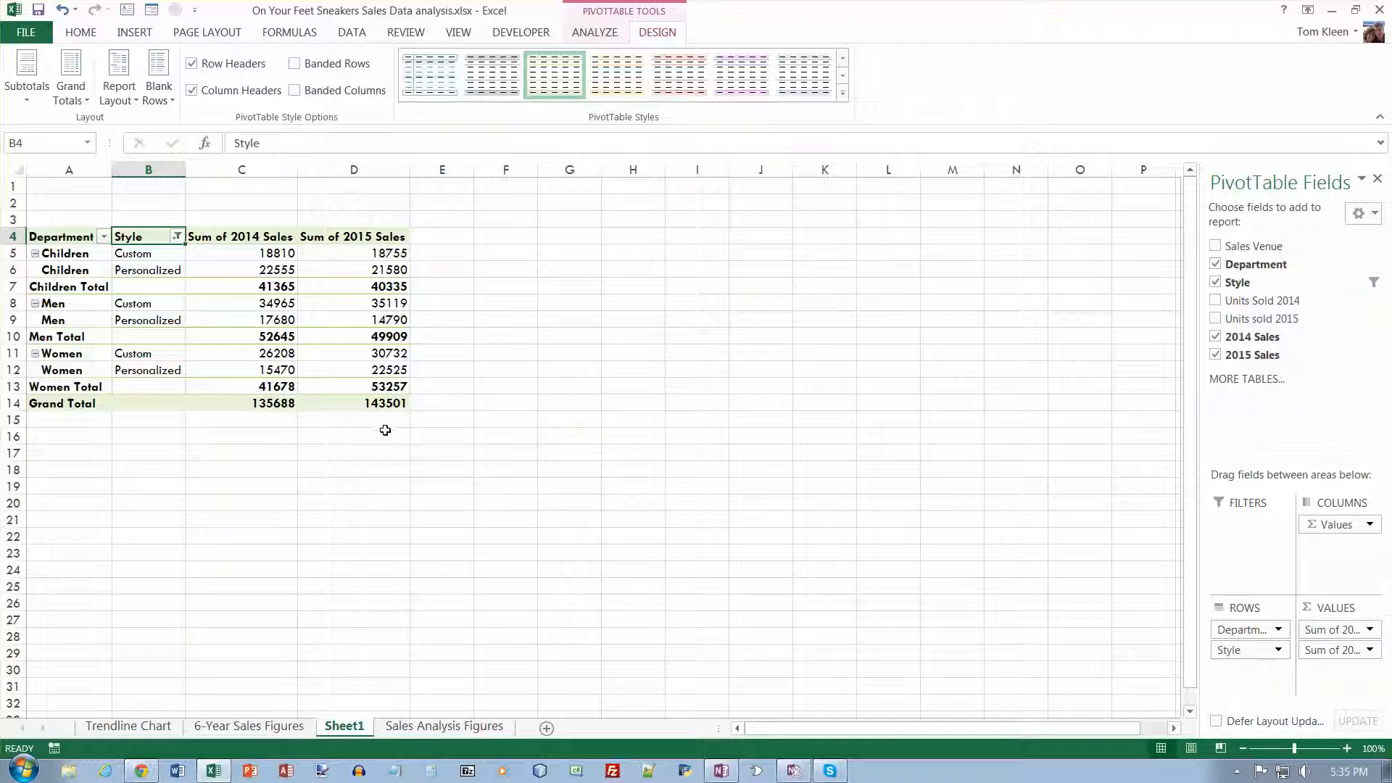
- Clear the filter from the Style row field
click(177, 237)
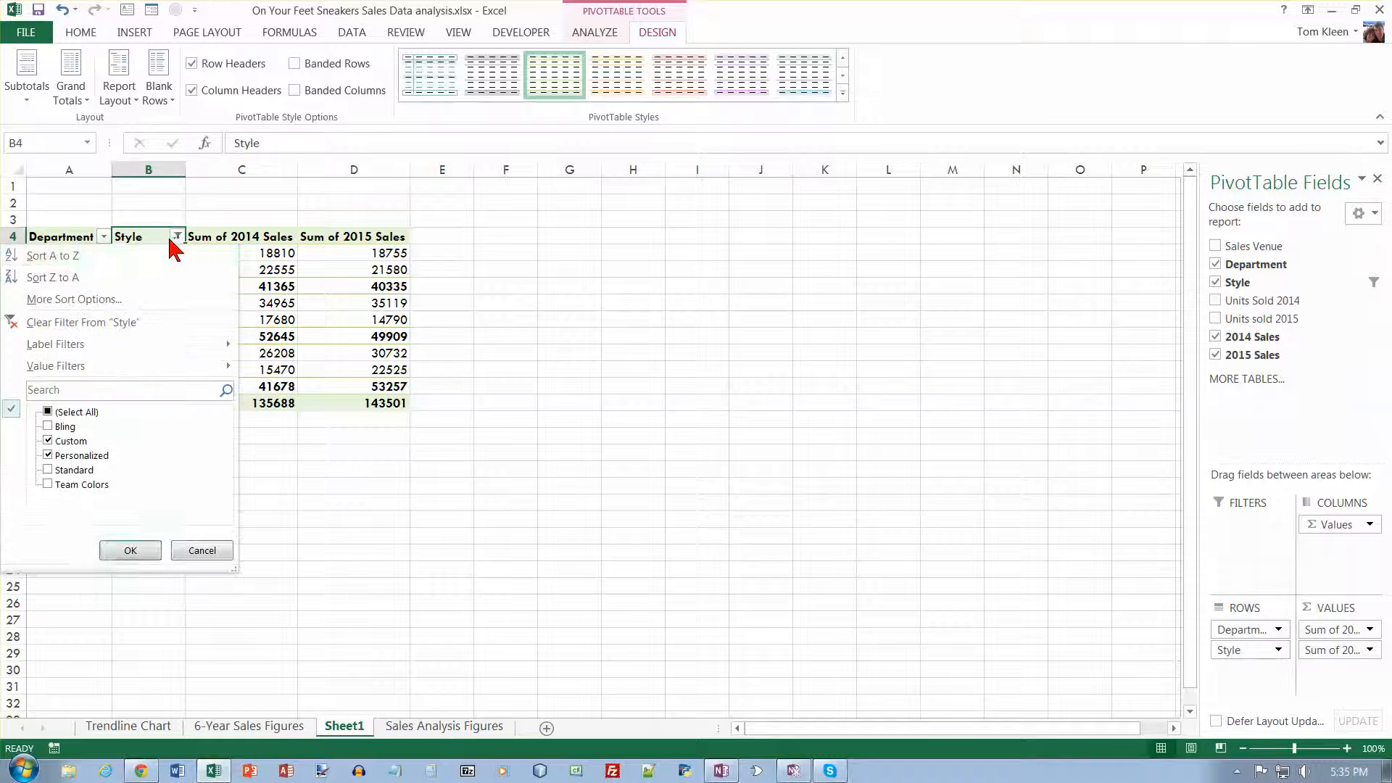
click(127, 322)
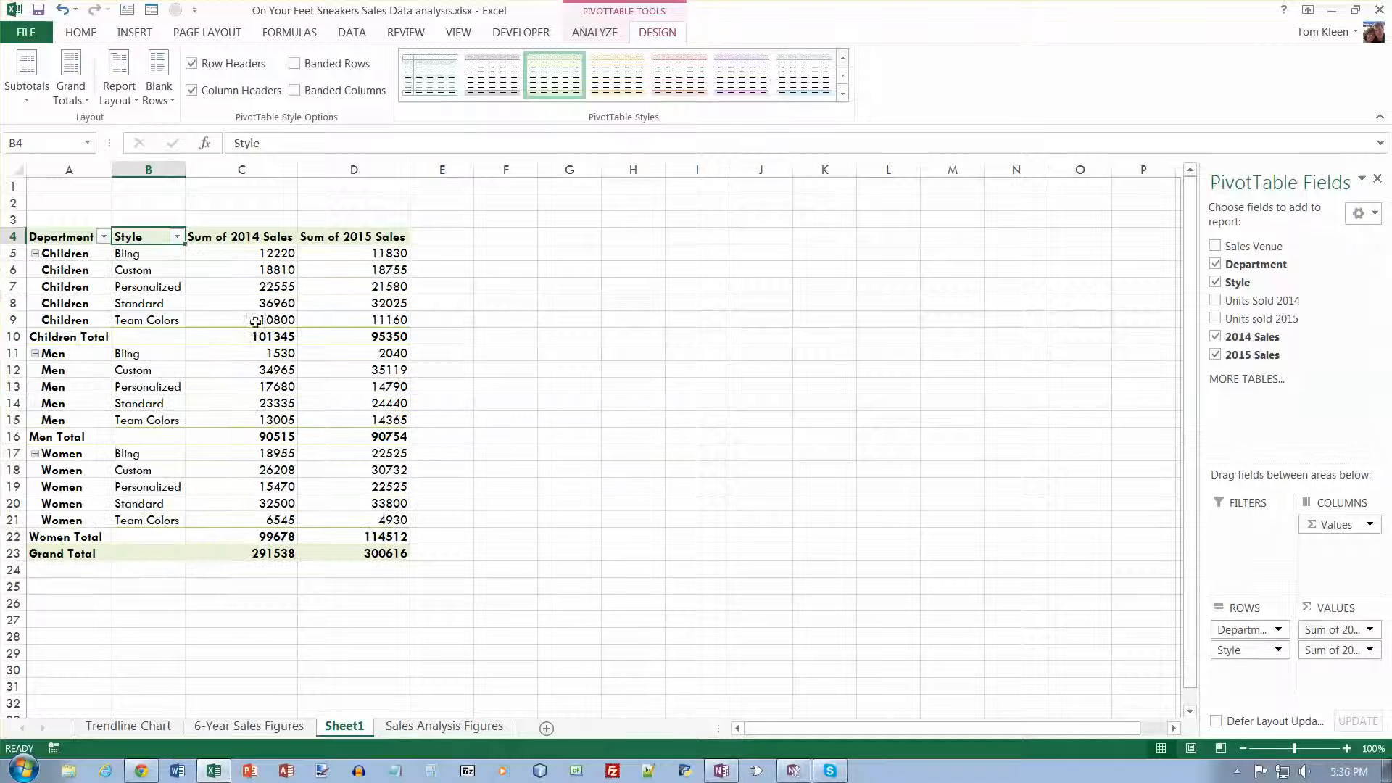